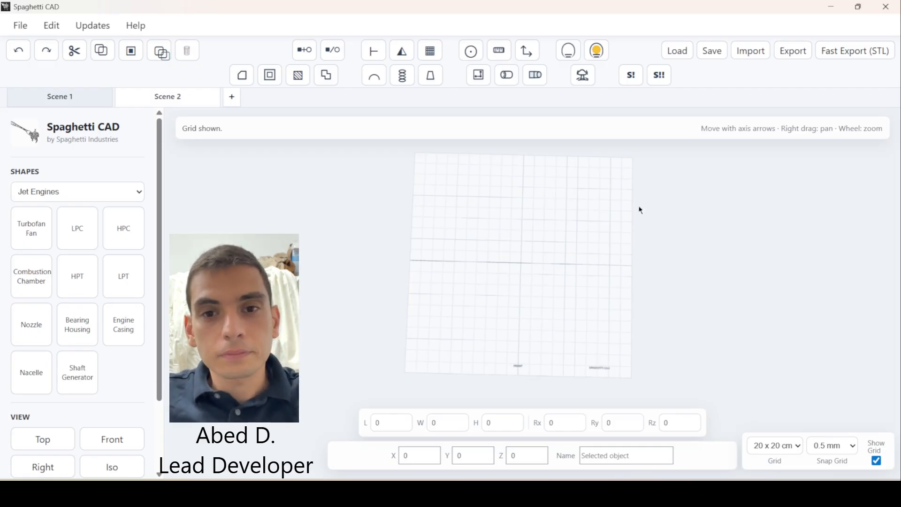
- Hide the grid and add a turbofan fan to the scene
left_click(877, 461)
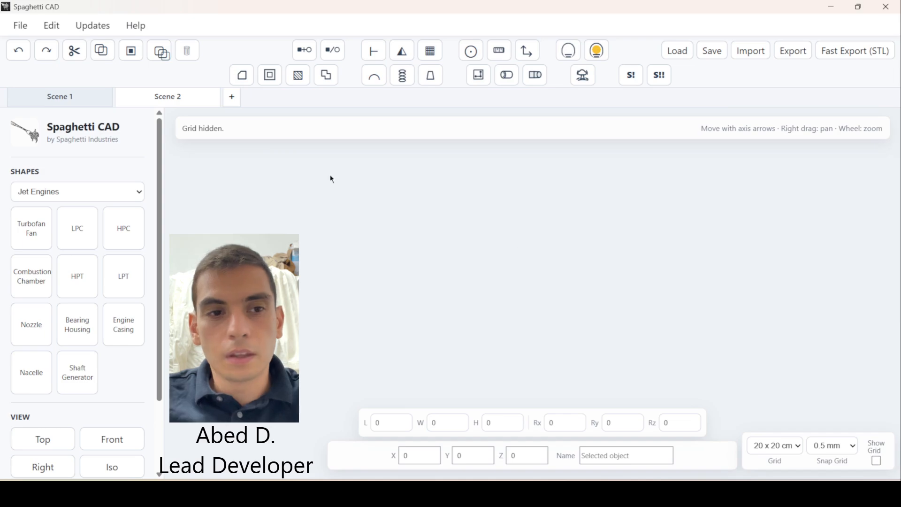
left_click(21, 227)
left_click_drag(404, 293, 588, 302)
right_click_drag(537, 296, 505, 257)
left_click_drag(505, 257, 497, 263)
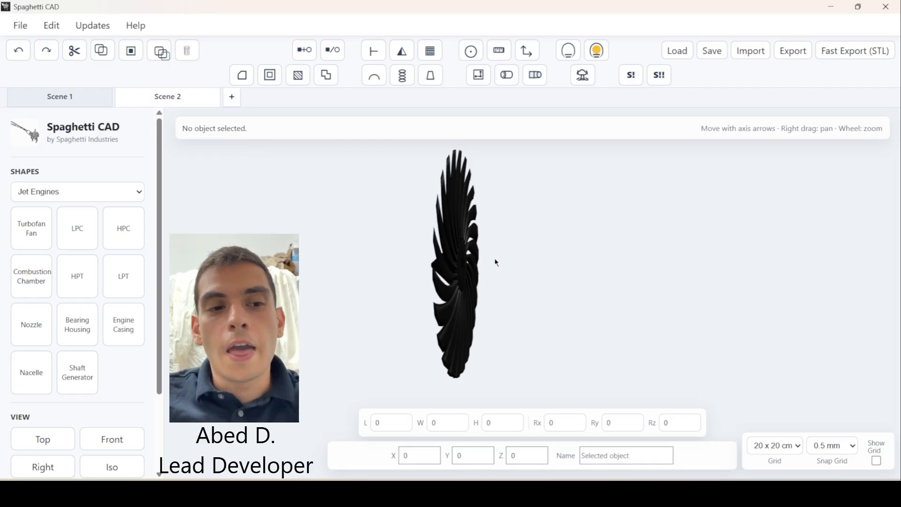
- Add a bearing housing and shift it along Y to 2 so it sits against the back of the fan
left_click(78, 325)
left_click_drag(444, 269, 533, 263)
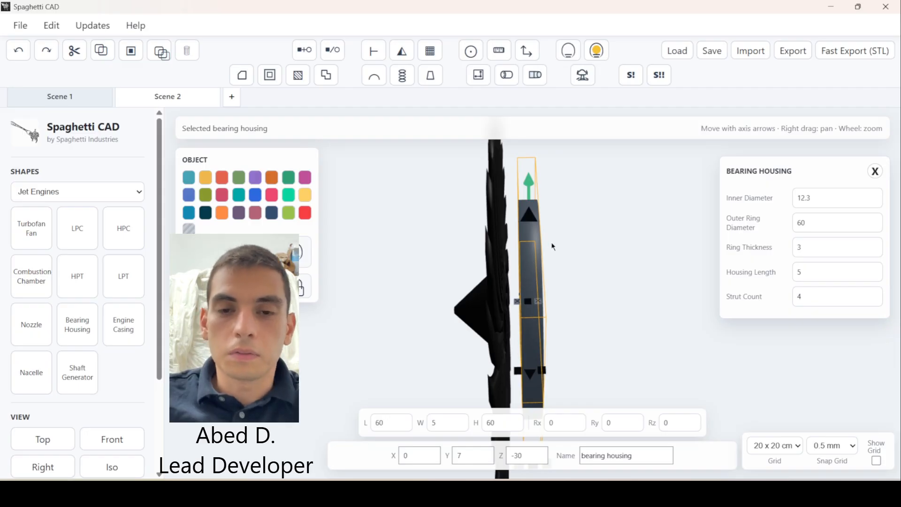
scroll(553, 246, "up", 3)
left_click_drag(553, 246, 533, 244)
key("Down")
key("Down")
key("Down")
key("Down")
key("Down")
key("Down")
key("Down")
key("Down")
key("Down")
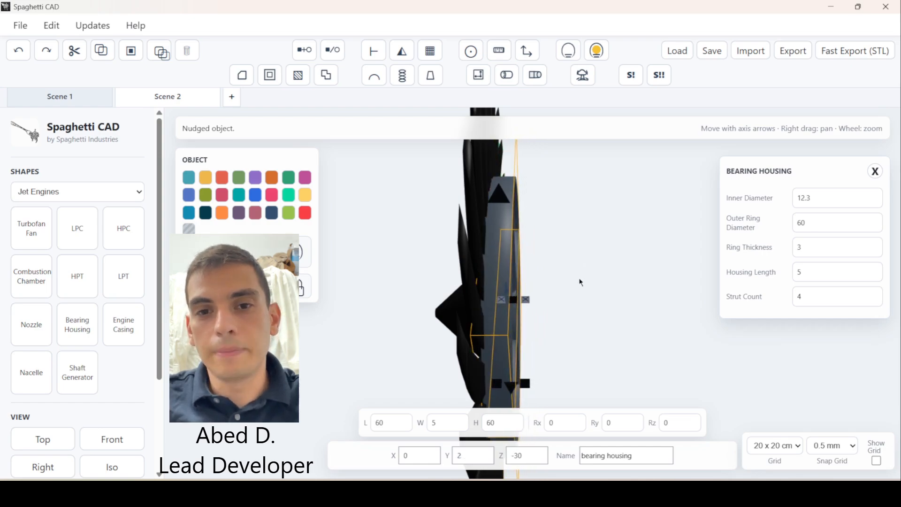
left_click_drag(574, 274, 540, 278)
left_click(608, 270)
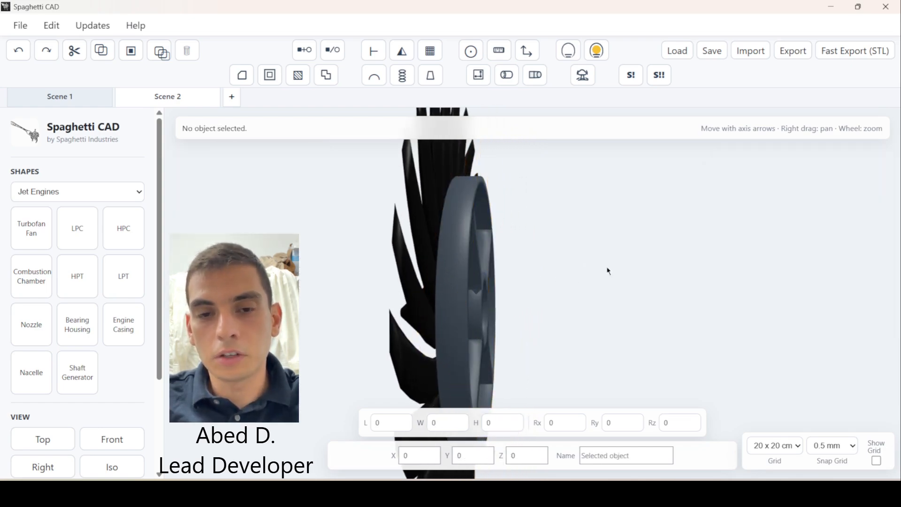
- Add a low pressure compressor (LPC) and shift it along Y to 17.75, up against the bearing housing
scroll(607, 270, "down", 5)
left_click_drag(602, 249, 648, 159)
right_click_drag(611, 243, 627, 237)
left_click_drag(629, 238, 478, 305)
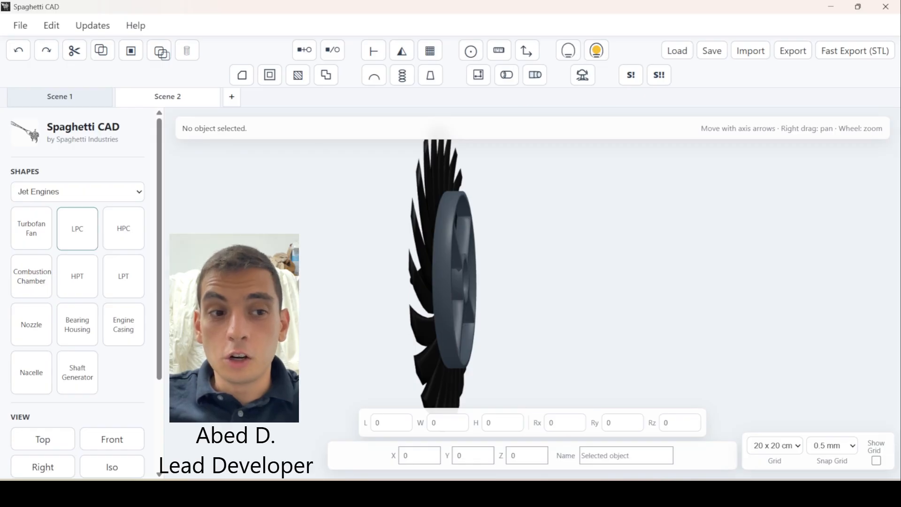
left_click(77, 229)
left_click_drag(491, 287, 506, 263)
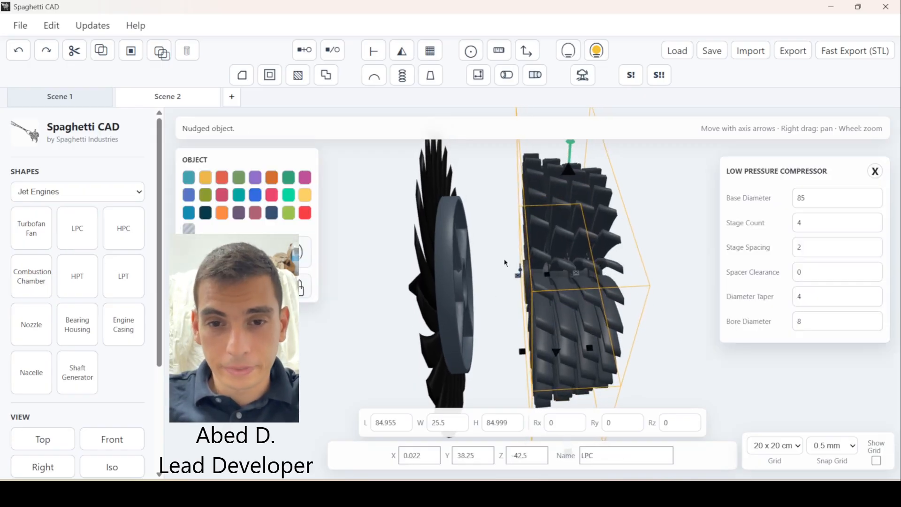
key("Left")
key("Left")
key("Left")
key("Left")
key("Left")
key("Left")
key("Left")
key("Left")
key("Left")
key("Left")
key("Left")
key("Left")
key("Left")
key("Left")
key("Left")
key("Left")
key("Left")
key("Left")
key("Left")
key("Left")
left_click_drag(508, 257, 556, 255)
key("Left")
key("Left")
key("Left")
key("Left")
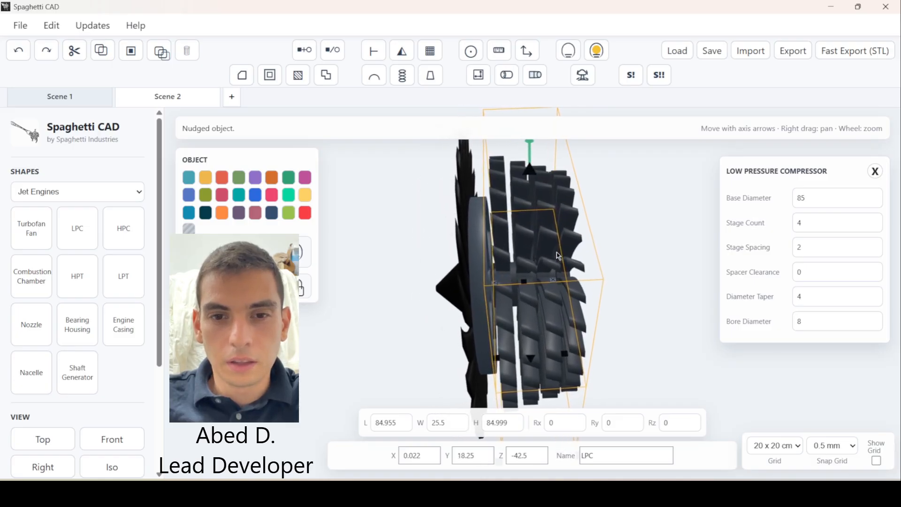
key("Left")
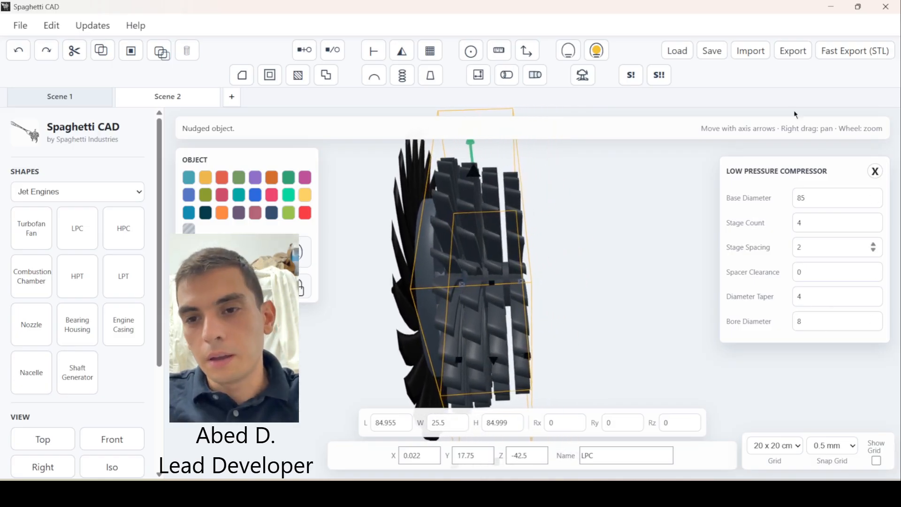
left_click(667, 257)
- Add a high pressure compressor (HPC) and shift it along Y to 33.5, directly behind the low pressure compressor
left_click_drag(667, 258, 459, 267)
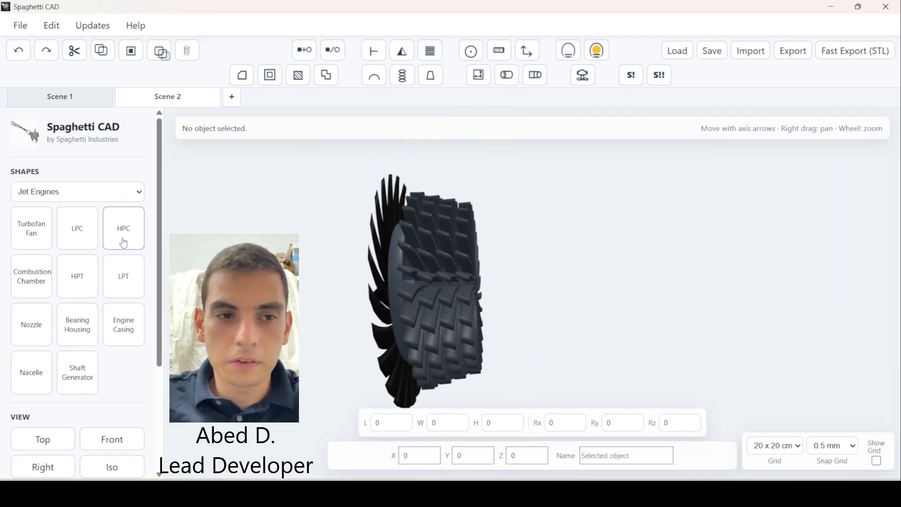
left_click(330, 295)
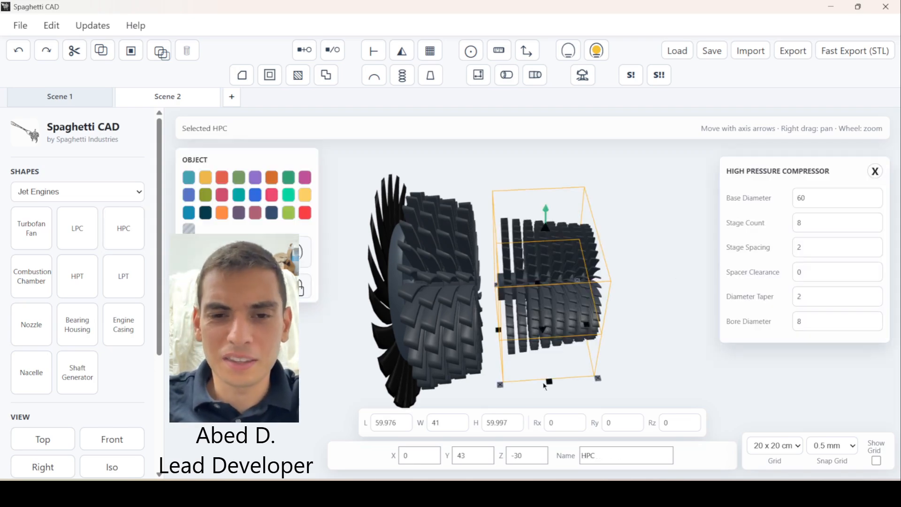
scroll(566, 282, "up", 5)
scroll(494, 327, "up", 2)
left_click_drag(494, 328, 518, 321)
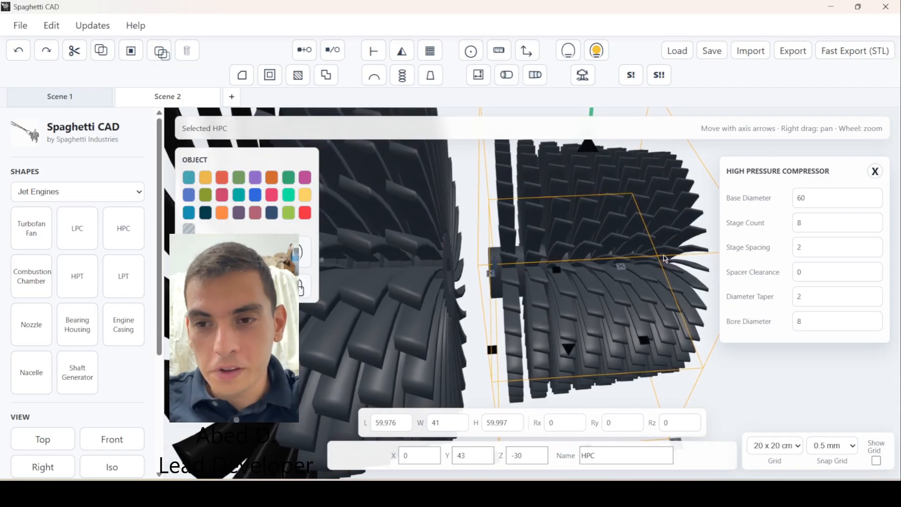
key("Left")
key("Left")
key("Left")
key("Left")
key("Left")
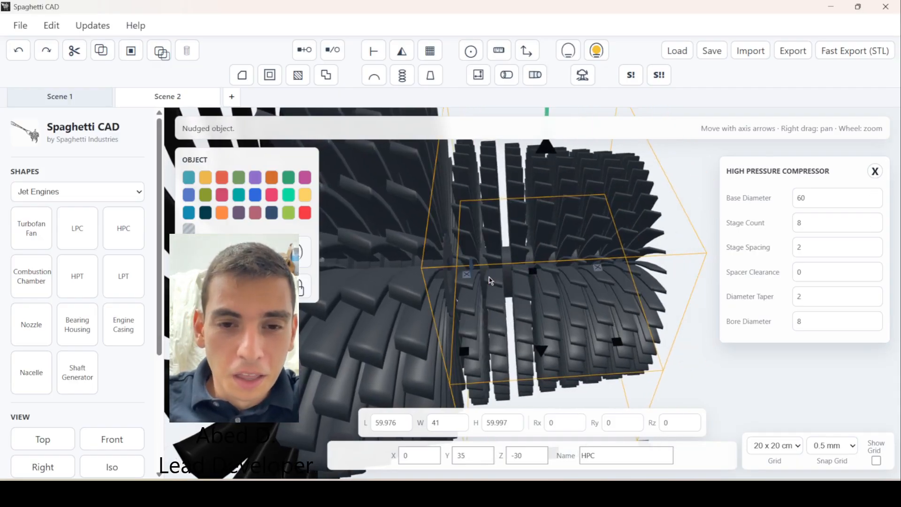
left_click_drag(522, 277, 550, 266)
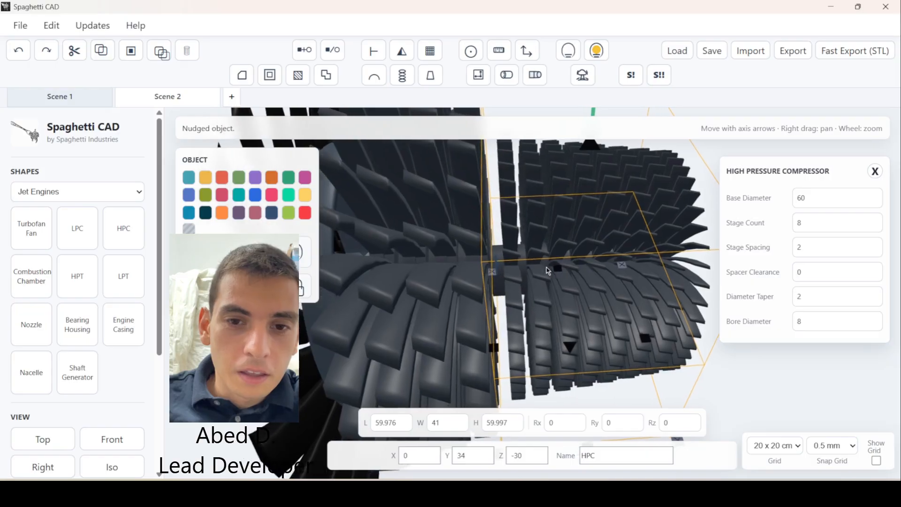
key("Right")
key("Left")
key("Left")
right_click_drag(536, 274, 484, 288)
scroll(488, 289, "down", 7)
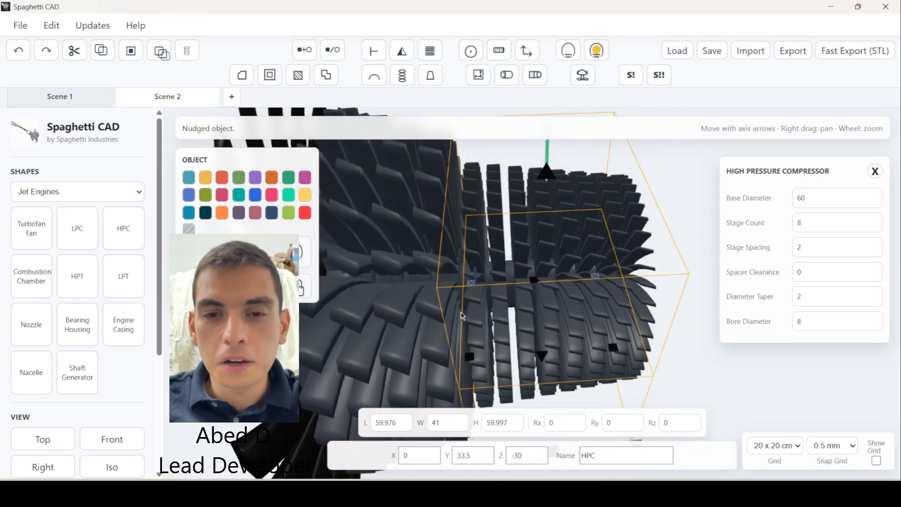
- Examine the high pressure compressor's blade stages, the spacers between them and its fit behind the low pressure compressor
left_click_drag(618, 304, 529, 295)
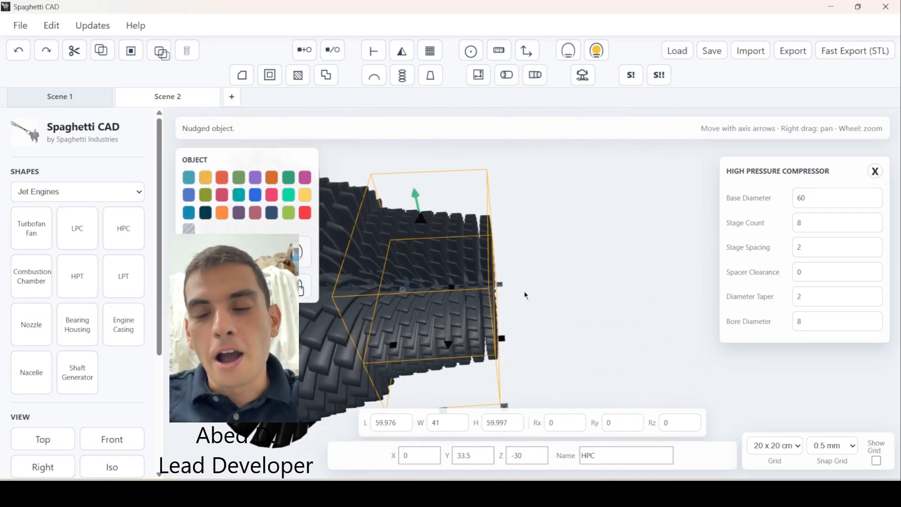
left_click_drag(606, 286, 675, 284)
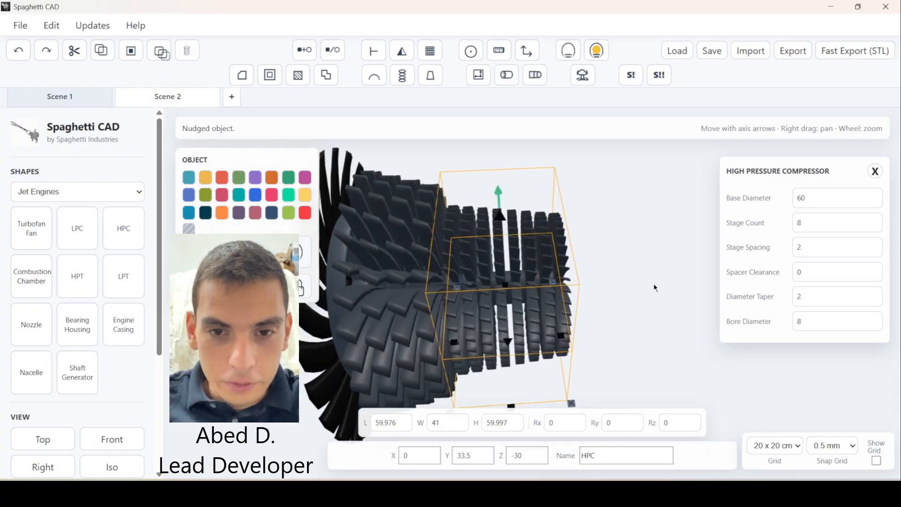
left_click_drag(613, 287, 595, 294)
scroll(595, 293, "up", 4)
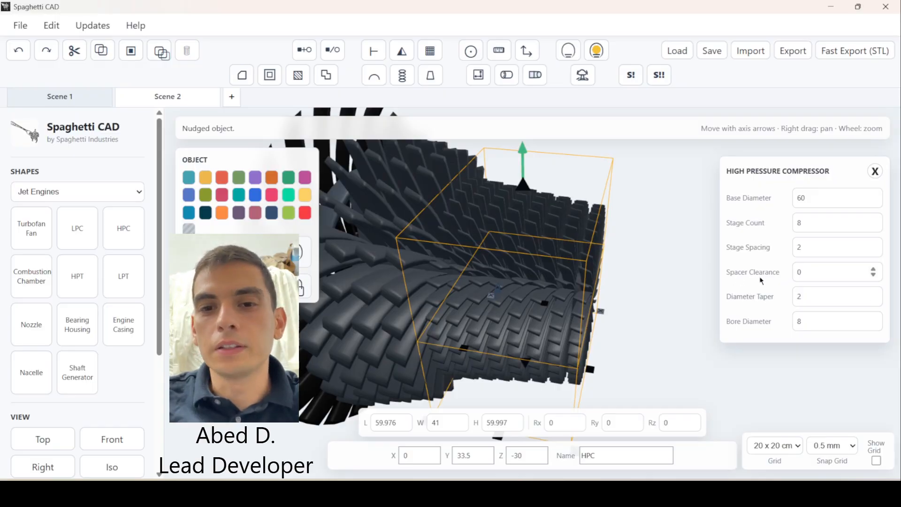
scroll(651, 296, "up", 5)
scroll(435, 293, "up", 8)
left_click_drag(569, 308, 640, 284)
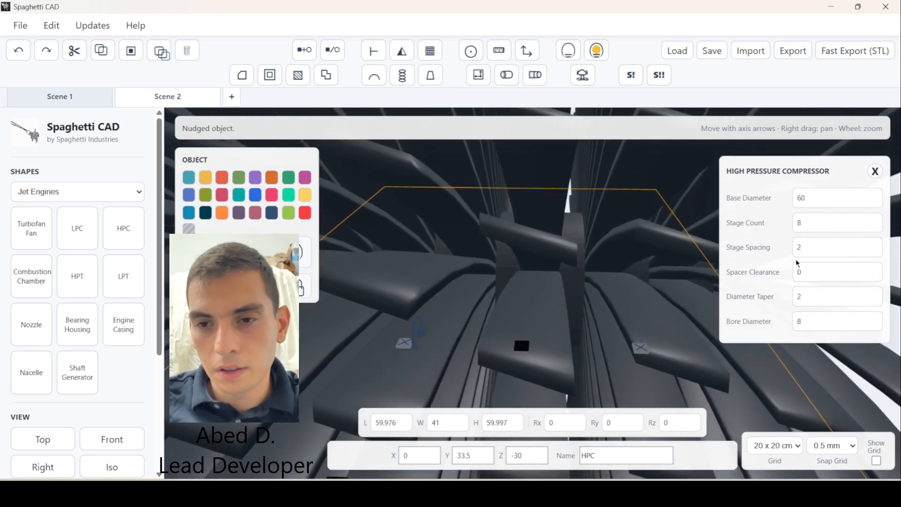
left_click_drag(487, 286, 525, 227)
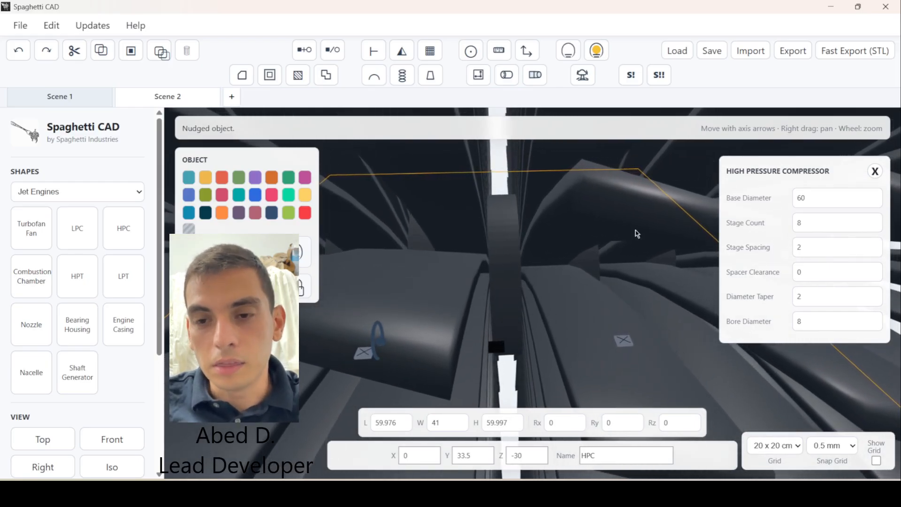
scroll(590, 246, "down", 5)
scroll(563, 234, "down", 3)
left_click_drag(656, 324, 613, 339)
left_click(640, 310)
scroll(634, 296, "up", 5)
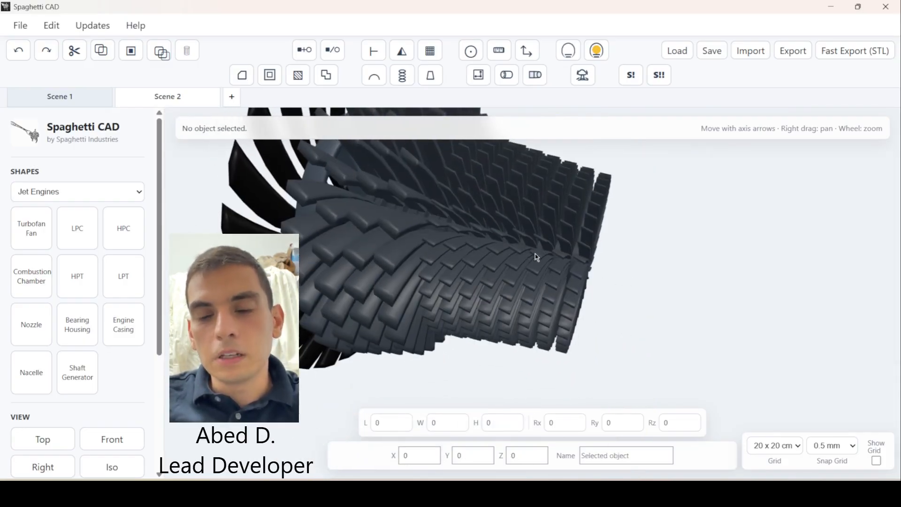
left_click(535, 254)
left_click(656, 313)
left_click_drag(552, 315, 569, 301)
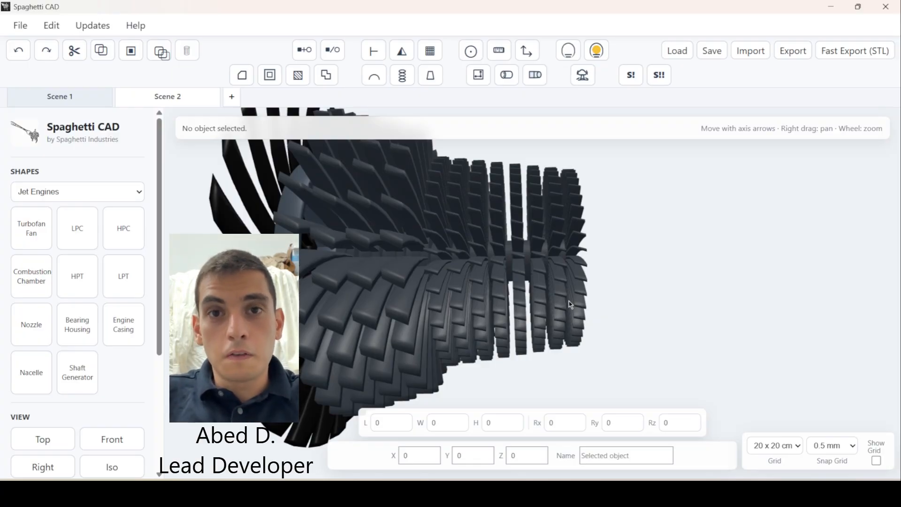
left_click_drag(708, 305, 483, 285)
scroll(435, 191, "up", 4)
right_click_drag(474, 206, 499, 294)
scroll(499, 294, "up", 5)
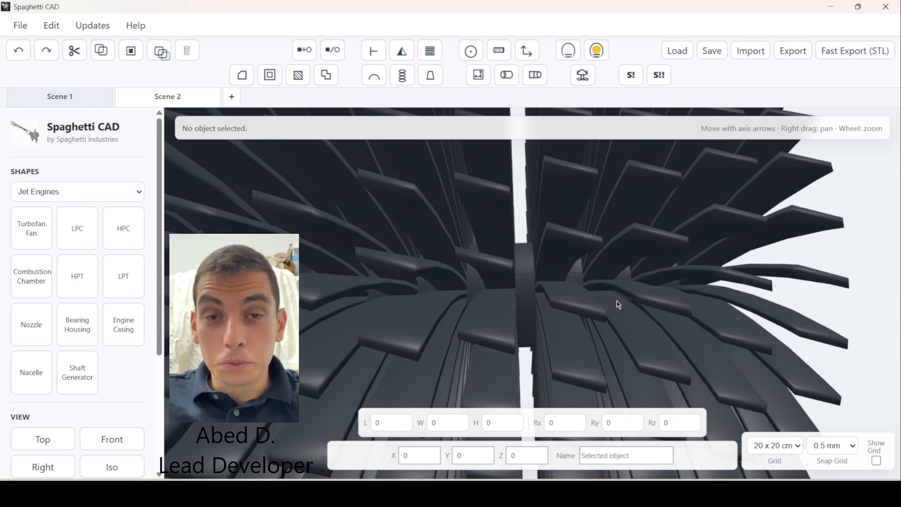
scroll(617, 300, "down", 6)
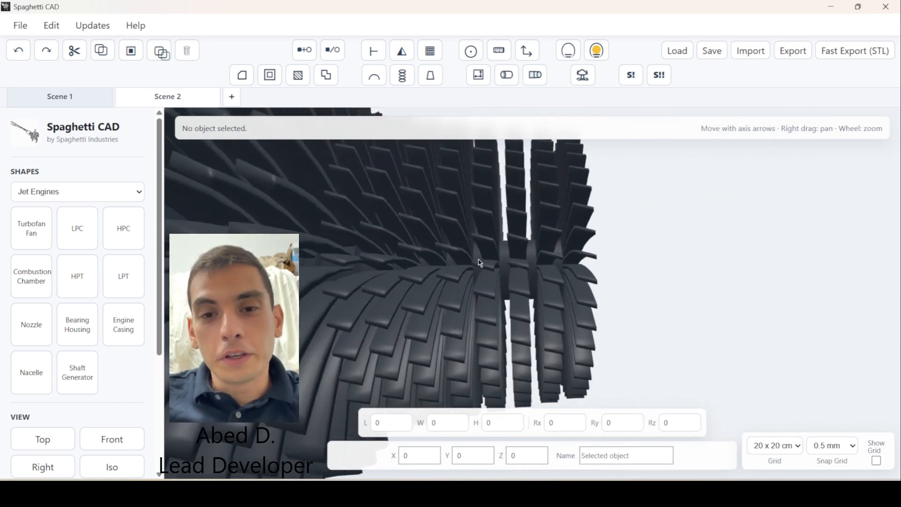
left_click_drag(566, 279, 525, 297)
scroll(525, 297, "down", 2)
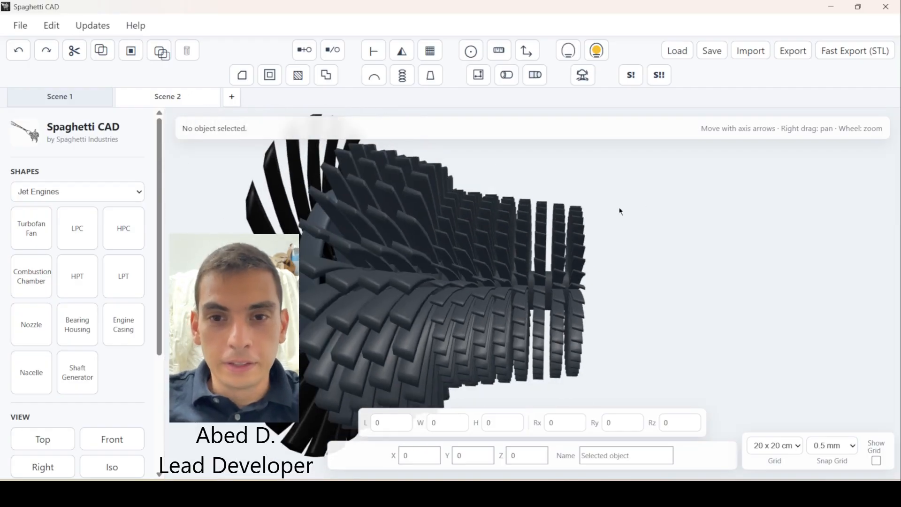
- Add a second bearing housing and shift it along Y to 67, towards the rear of the high pressure compressor
right_click_drag(582, 236, 532, 243)
scroll(540, 244, "down", 2)
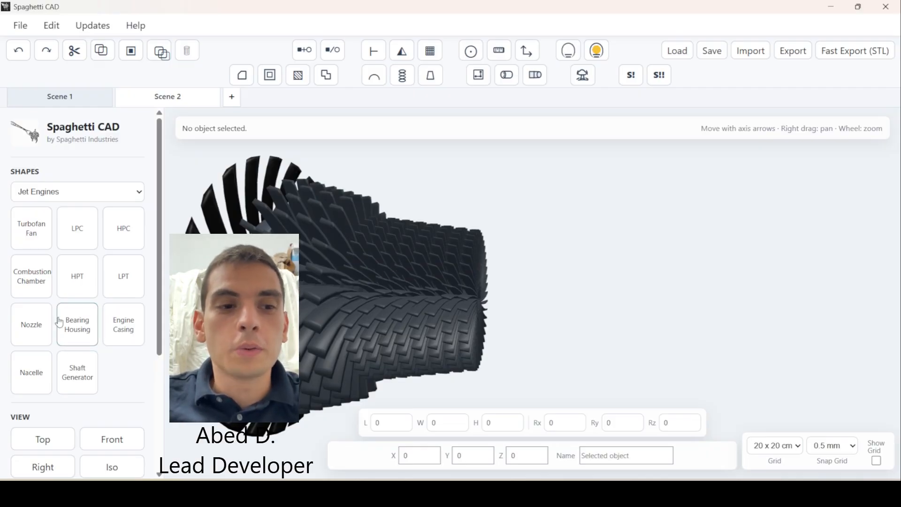
left_click(68, 337)
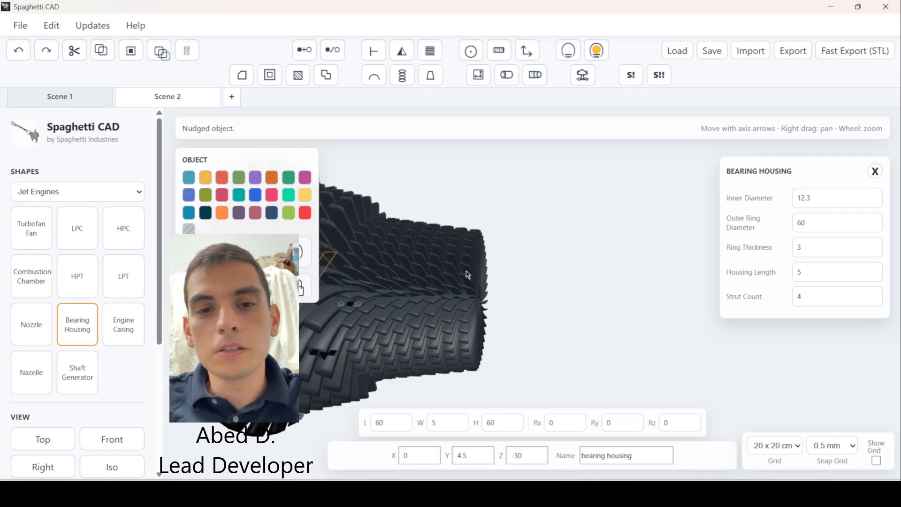
key("Up")
key("Up")
key("Up")
key("Up")
key("Up")
key("Up")
key("Up")
key("Up")
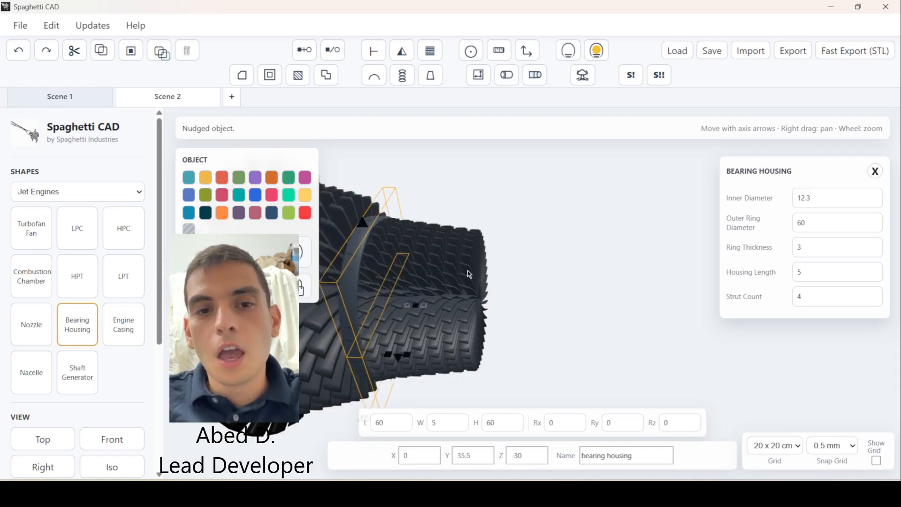
key("Up")
key("Up")
key("Up")
key("Up")
key("Up")
key("Up")
key("Up")
key("Up")
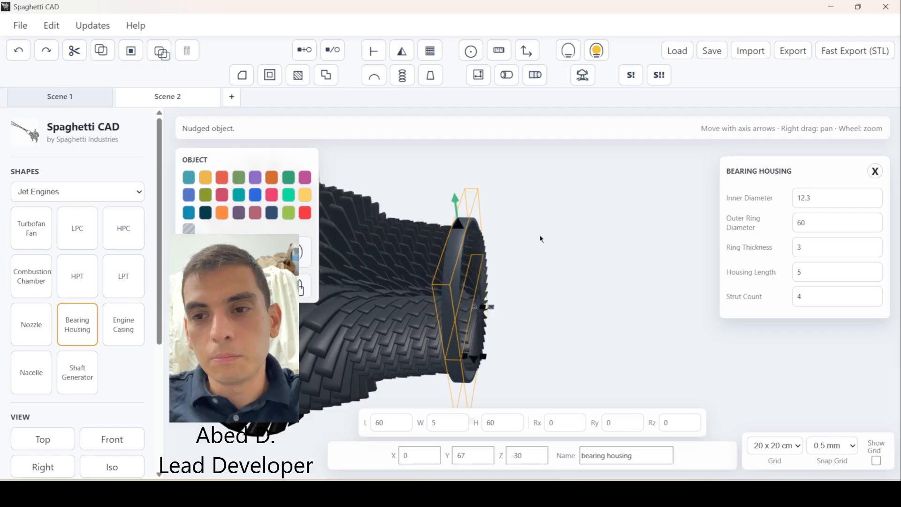
- Fine-tune the second bearing housing's position to Y 74 so it sits against the high pressure compressor's last stage
key("Up")
scroll(487, 273, "up", 6)
left_click_drag(483, 267, 590, 264)
key("Down")
key("Down")
scroll(502, 231, "up", 5)
scroll(588, 261, "up", 5)
key("Up")
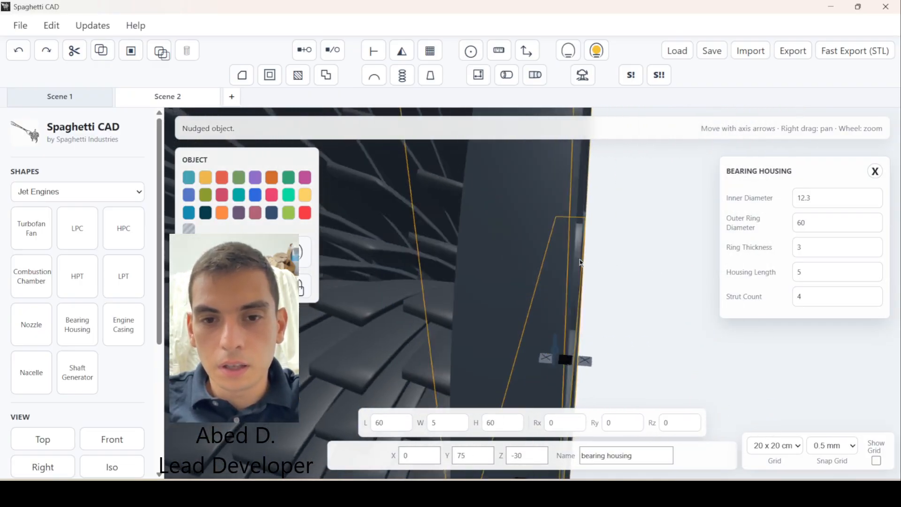
left_click_drag(580, 242, 525, 320)
key("Down")
key("Down")
scroll(507, 270, "down", 8)
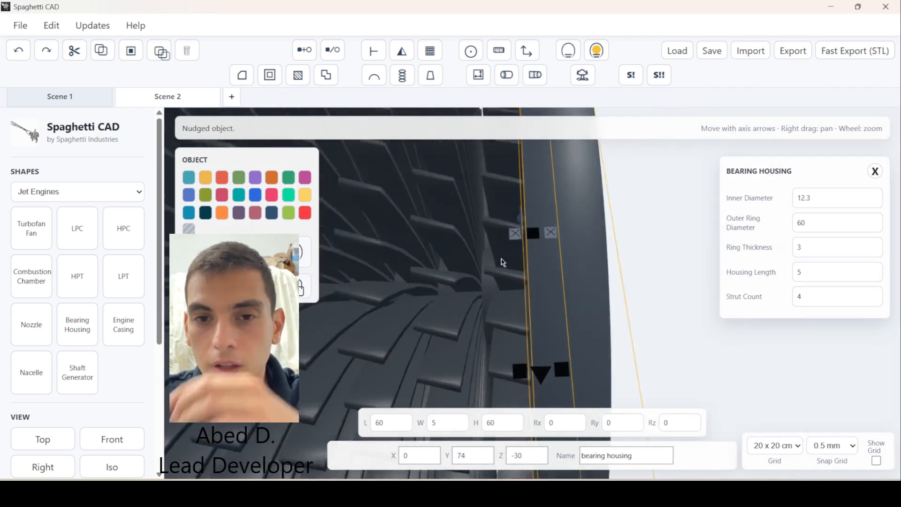
scroll(500, 253, "down", 6)
left_click(594, 305)
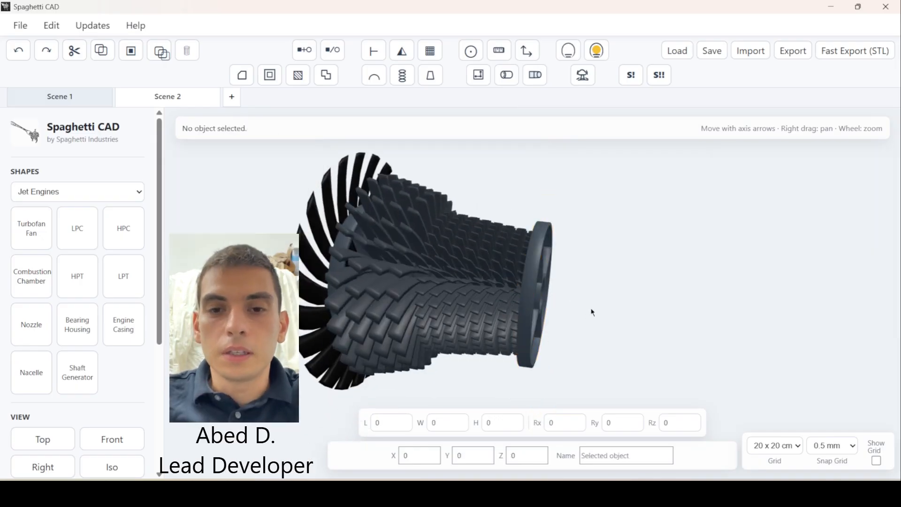
- Add a combustion chamber and shift it along Y to 101, directly behind the second bearing housing
left_click_drag(603, 303, 588, 291)
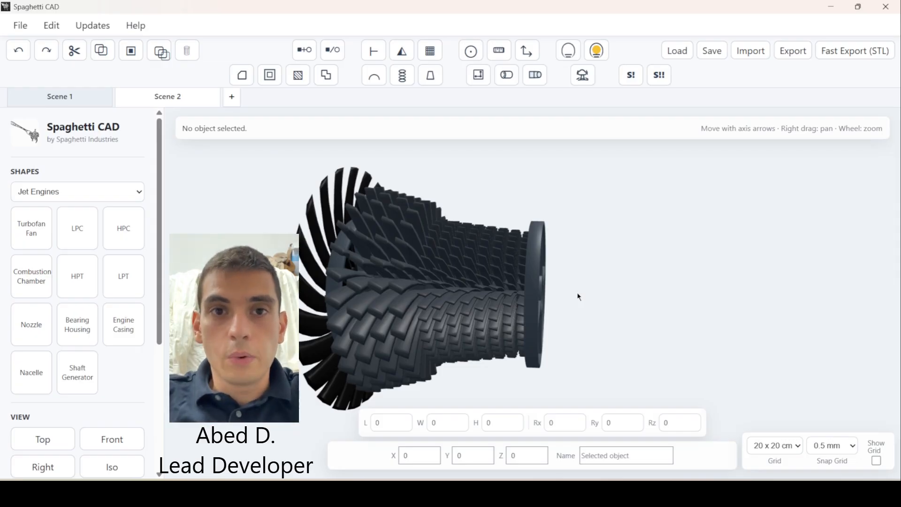
left_click_drag(579, 296, 419, 259)
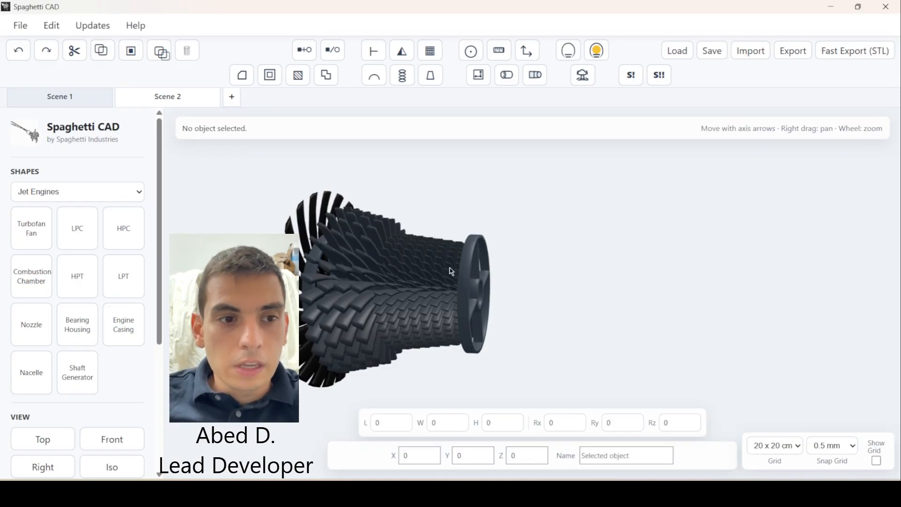
left_click(389, 315)
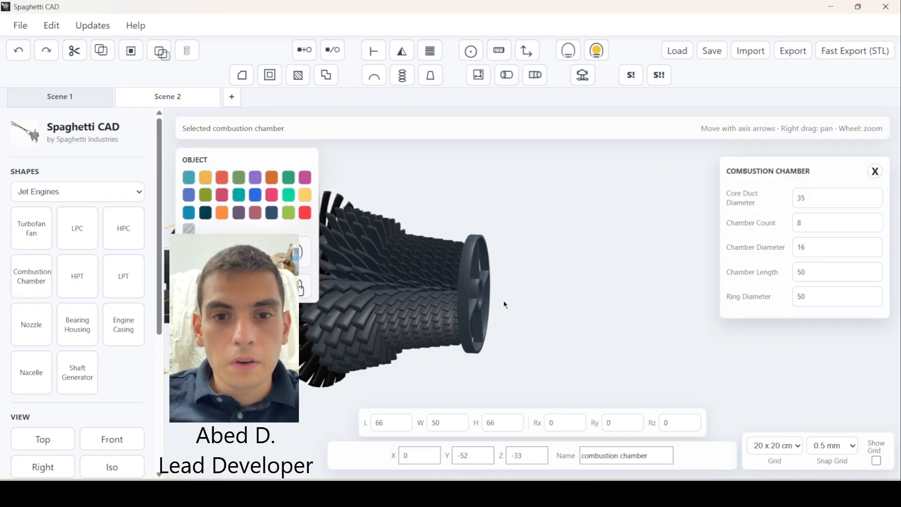
left_click_drag(497, 297, 507, 317)
key("Up")
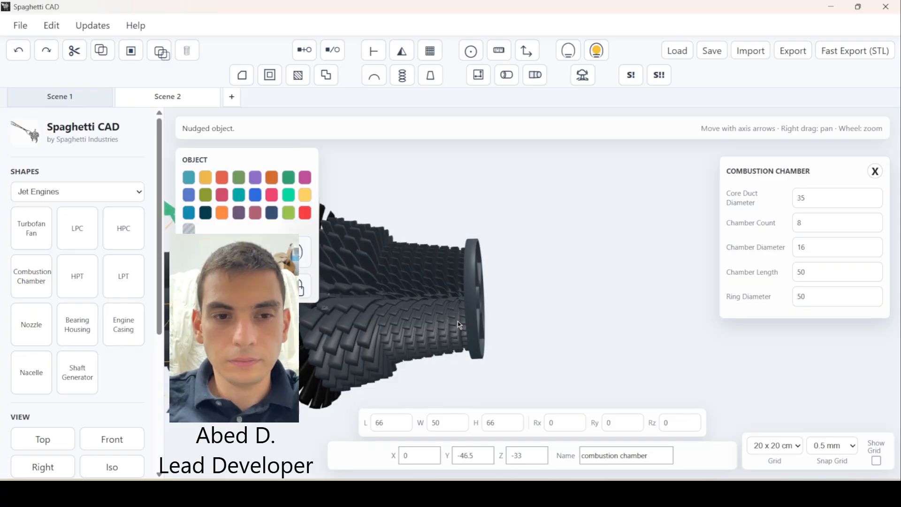
key("Up")
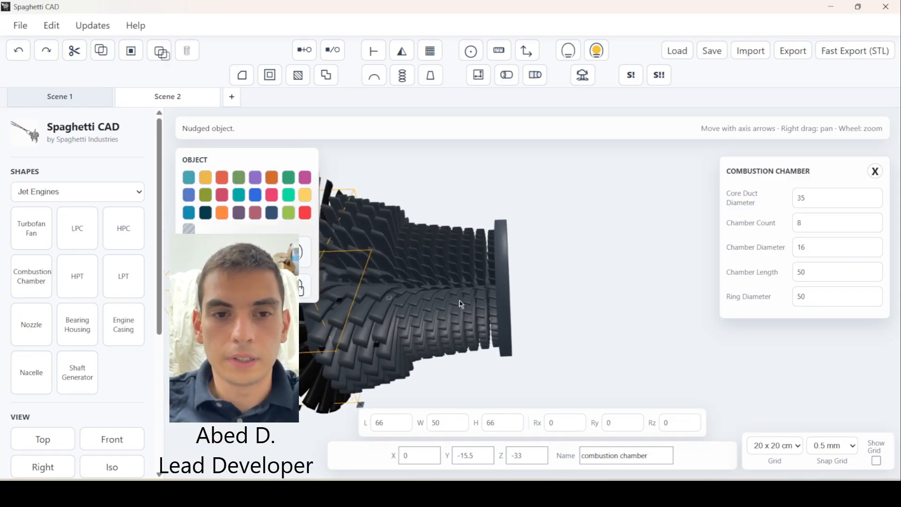
key("Up")
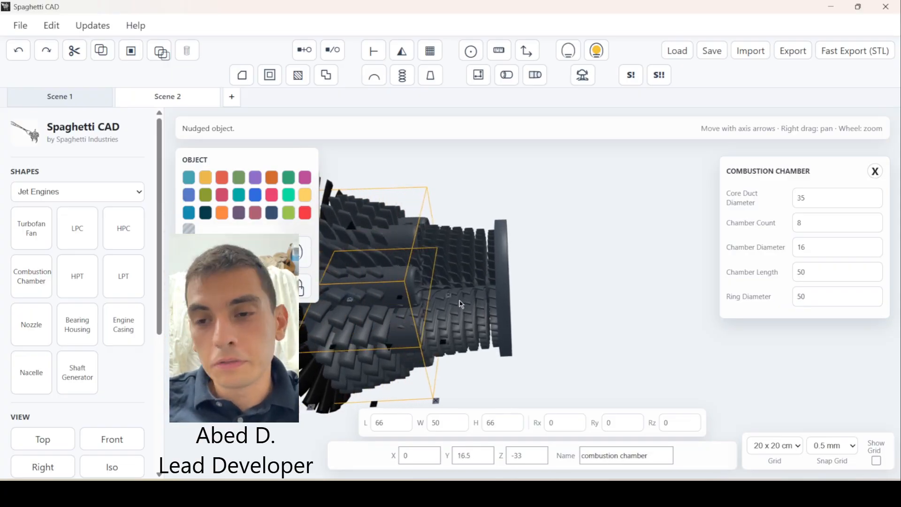
key("Up")
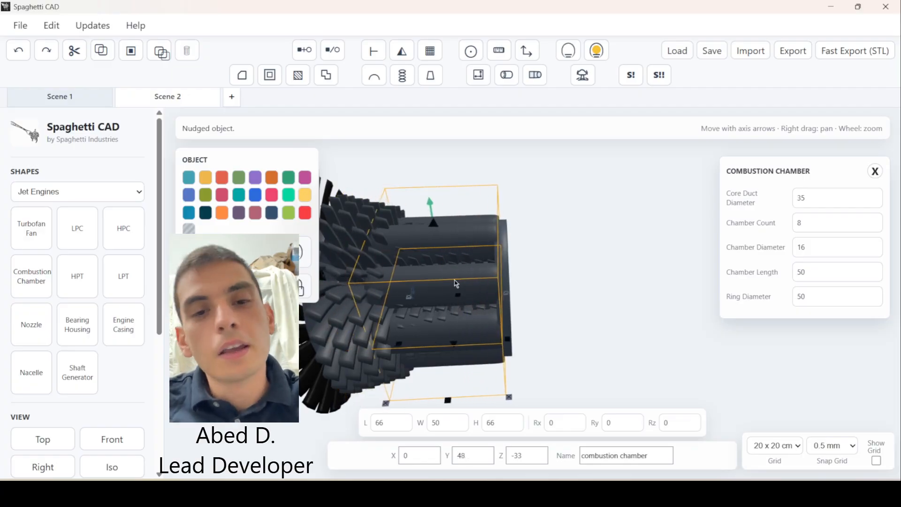
key("Up")
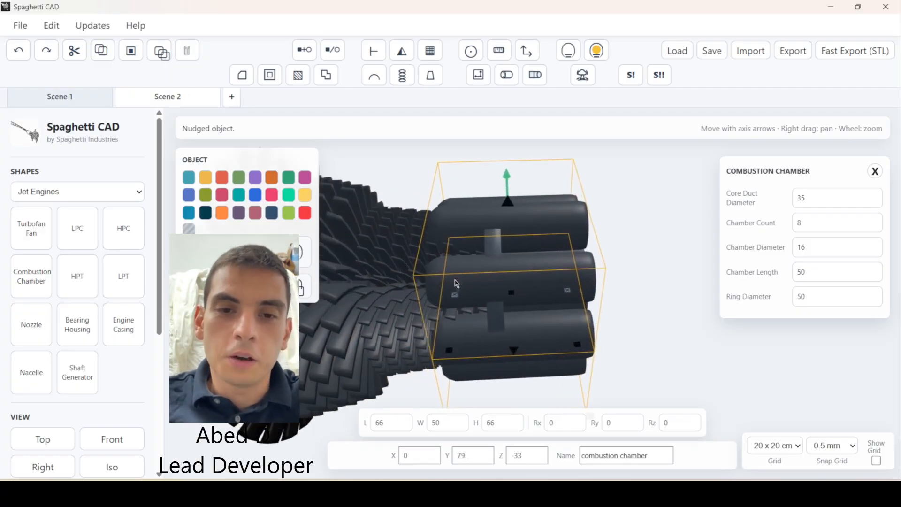
key("Up")
key("Up")
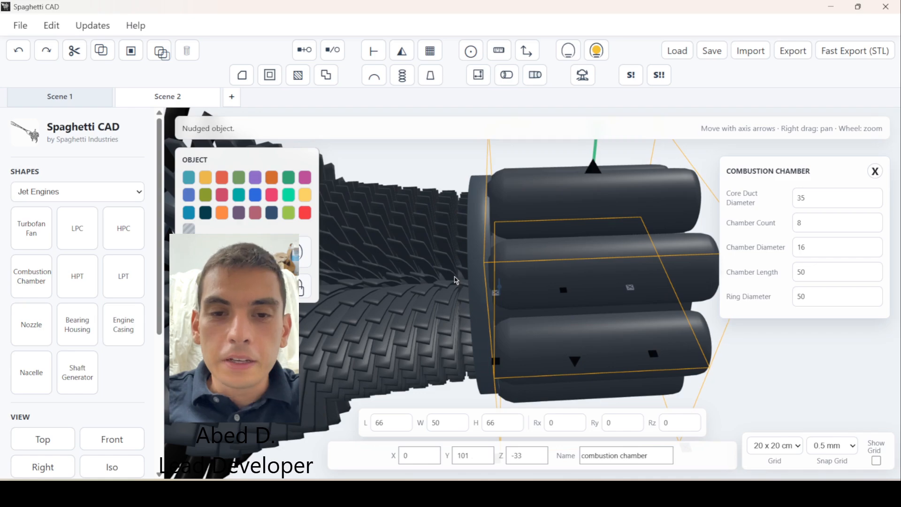
right_click_drag(512, 261, 429, 281)
scroll(430, 281, "down", 4)
scroll(618, 312, "down", 4)
left_click(651, 298)
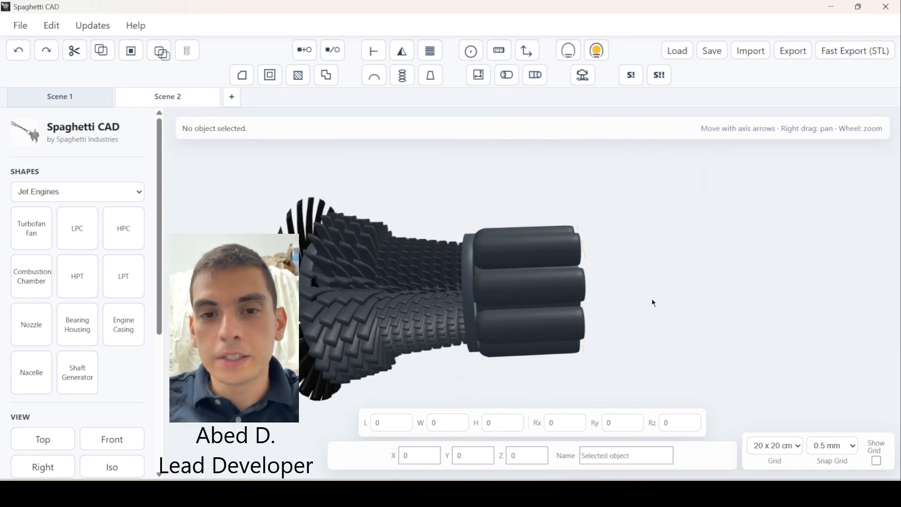
- Add a high pressure turbine (HPT) and shift it along Y to 126, to the rear end of the combustion chamber
scroll(651, 298, "down", 3)
scroll(452, 296, "up", 3)
left_click_drag(455, 295, 384, 312)
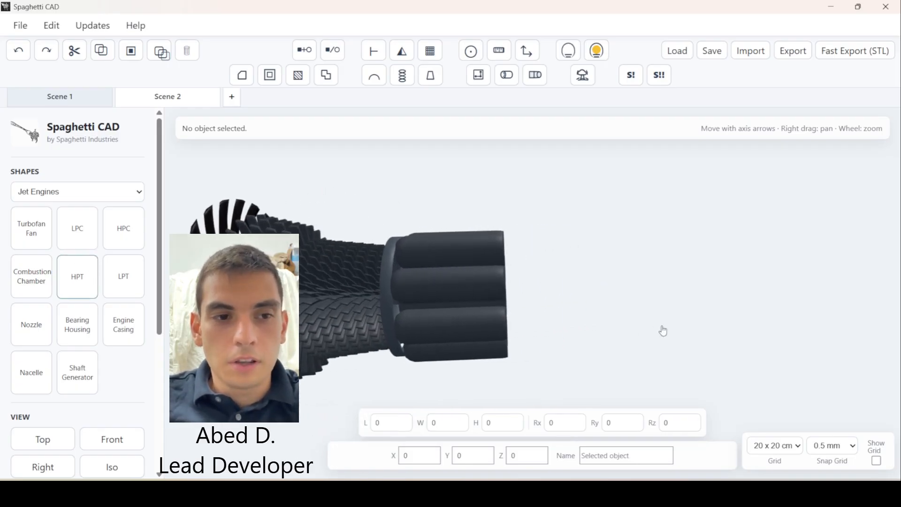
left_click(468, 320)
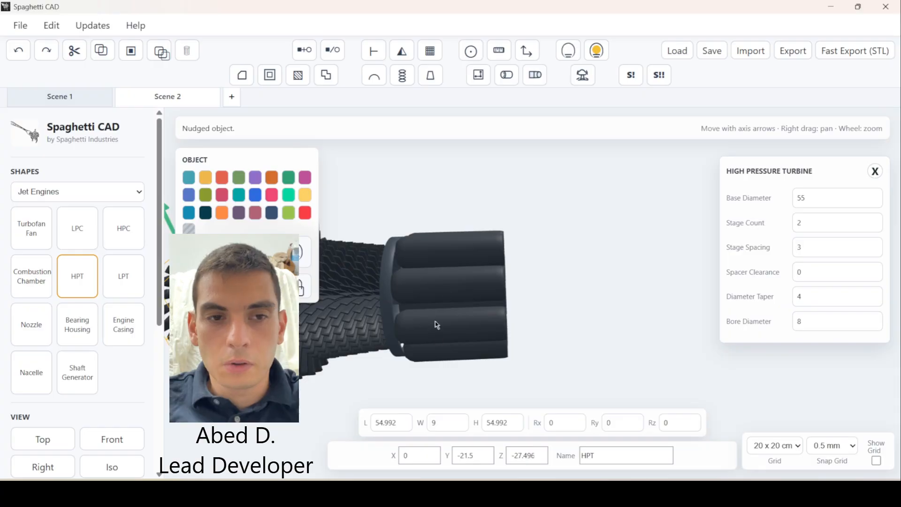
key("Up")
key("Up")
key("Up")
key("Up")
key("Up")
key("Up")
key("Up")
key("Up")
key("Up")
key("Up")
key("Up")
key("Up")
key("Up")
key("Up")
key("Up")
key("Up")
key("Up")
key("Up")
key("Up")
key("Up")
scroll(448, 279, "up", 4)
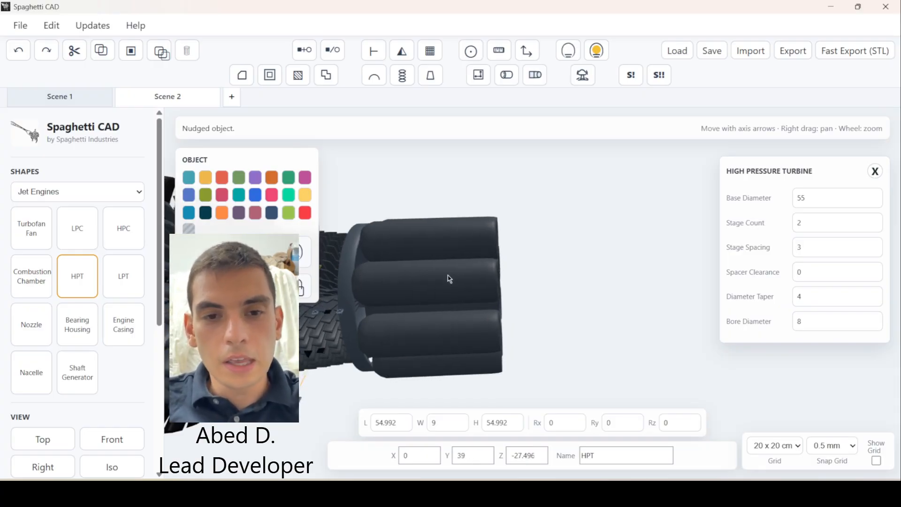
key("Up")
key("Up")
key("Up")
key("Up")
key("Up")
key("Up")
key("Up")
key("Up")
key("Up")
key("Up")
key("Up")
key("Up")
key("Up")
key("Up")
key("Up")
key("Up")
key("Up")
key("Up")
key("Up")
key("Up")
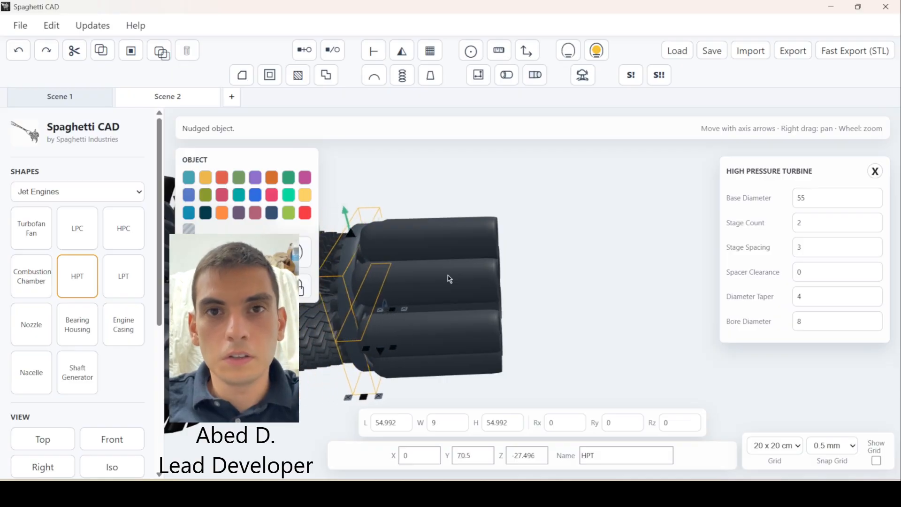
key("Up")
key("Up")
key("Up")
key("Up")
key("Up")
key("Up")
key("Up")
key("Up")
key("Up")
key("Up")
key("Up")
key("Up")
key("Up")
key("Up")
key("Up")
key("Up")
key("Up")
key("Up")
key("Up")
key("Up")
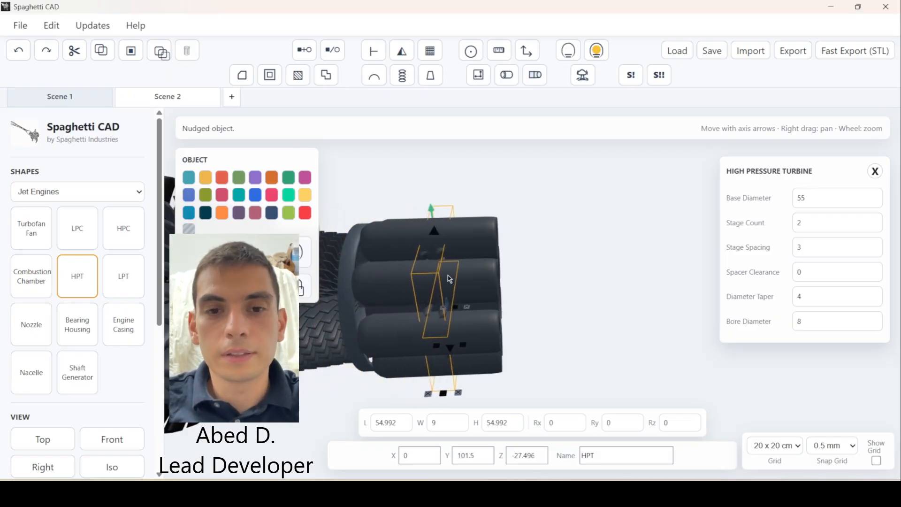
scroll(446, 272, "up", 3)
key("Up")
key("Up")
key("Up")
key("Up")
key("Up")
key("Up")
key("Up")
key("Up")
key("Up")
key("Up")
key("Up")
key("Up")
key("Up")
key("Up")
key("Up")
key("Up")
key("Up")
key("Up")
key("Up")
key("Up")
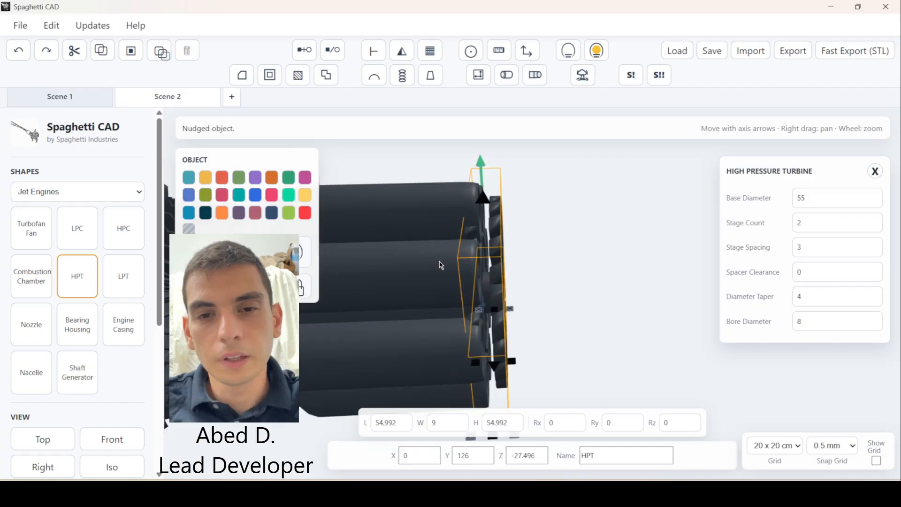
- Fine-tune the high pressure turbine's position to Y 129.5 so its stages sit just behind the combustion chamber
scroll(441, 265, "up", 3)
key("Up")
key("Up")
key("Up")
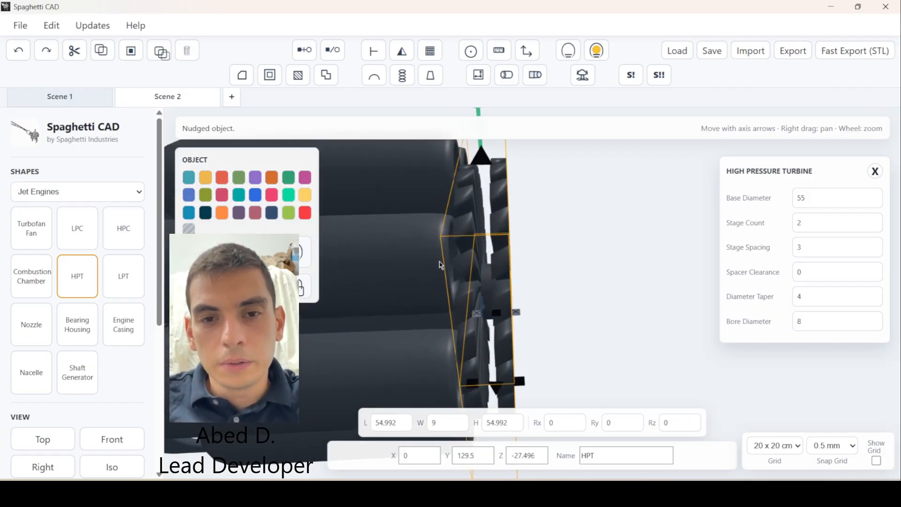
left_click(629, 273)
scroll(539, 277, "down", 6)
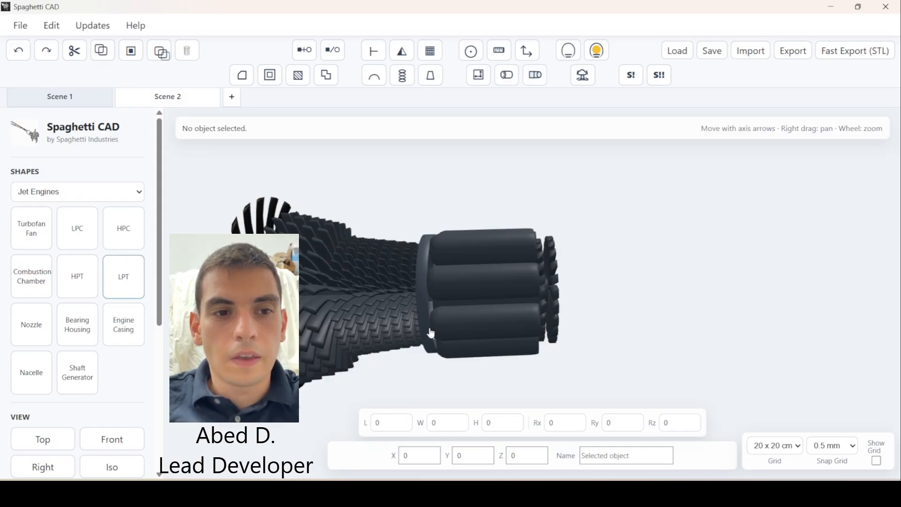
- Add a low pressure turbine (LPT) and shift it along Y to 138, to the rear end of the high pressure turbine
left_click(439, 304)
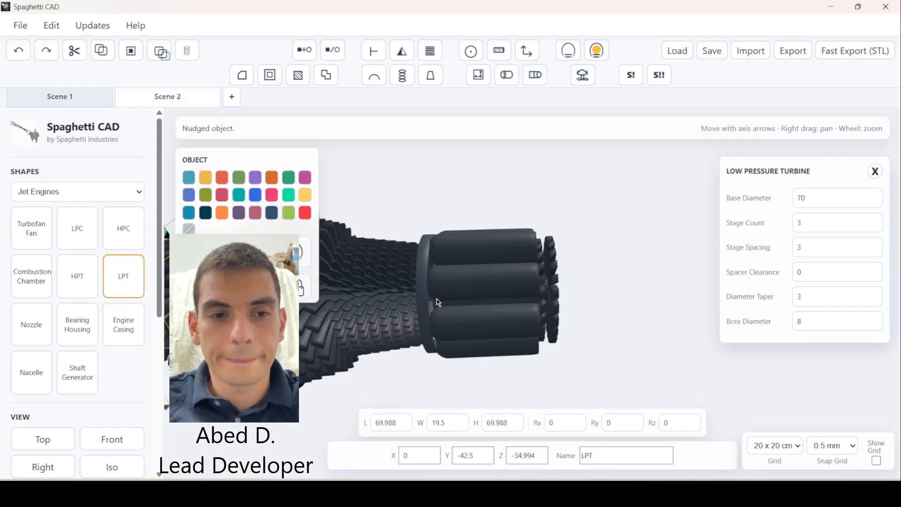
key("Up")
key("Up")
key("Up")
key("Up")
key("Up")
key("Up")
key("Up")
key("Up")
key("Up")
key("Up")
key("Up")
key("Up")
key("Up")
key("Up")
key("Up")
key("Up")
key("Up")
key("Up")
key("Up")
key("Up")
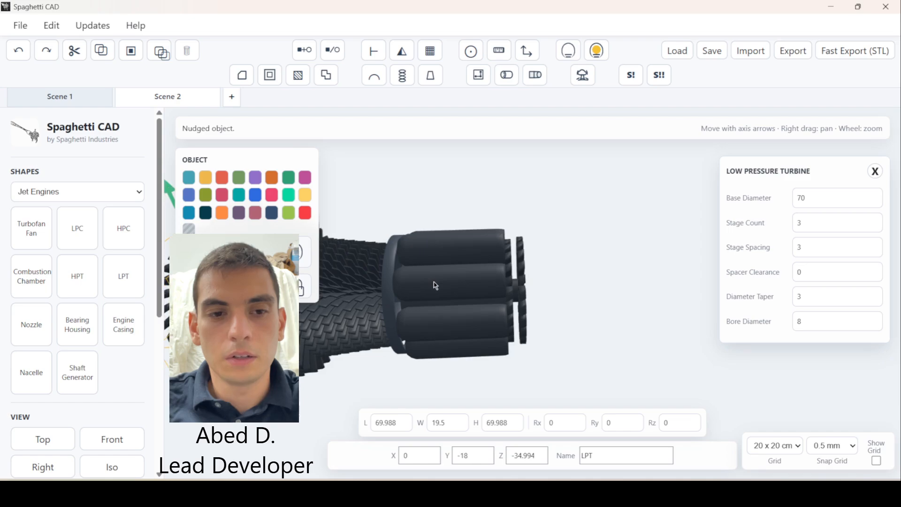
key("Up")
key("Up")
key("Up")
key("Up")
key("Up")
key("Up")
key("Up")
key("Up")
key("Up")
key("Up")
key("Up")
key("Up")
key("Up")
key("Up")
key("Up")
key("Up")
key("Up")
key("Up")
key("Up")
key("Up")
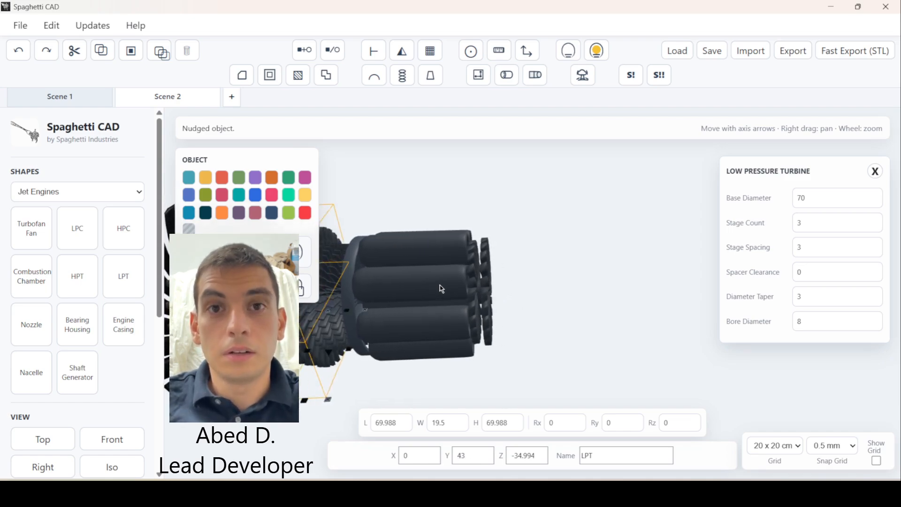
key("Up")
key("Up")
key("Up")
key("Up")
key("Up")
key("Up")
key("Up")
key("Up")
key("Up")
key("Up")
key("Up")
key("Up")
key("Up")
key("Up")
key("Up")
key("Up")
key("Up")
key("Up")
key("Up")
key("Up")
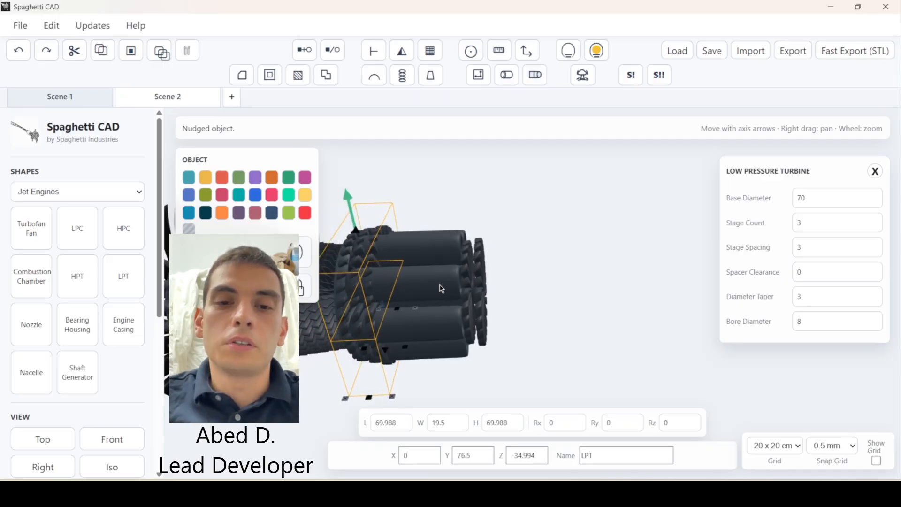
key("Up")
key("Up")
key("Up")
key("Up")
key("Up")
key("Up")
key("Up")
key("Up")
key("Up")
key("Up")
key("Up")
key("Up")
key("Up")
key("Up")
key("Up")
key("Up")
key("Up")
key("Up")
key("Up")
key("Up")
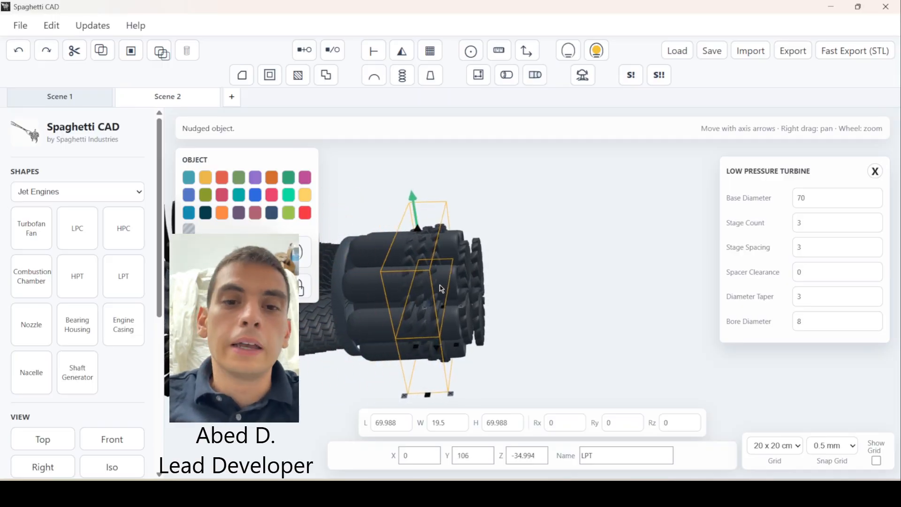
key("Up")
key("Up")
key("Up")
key("Up")
key("Up")
key("Up")
key("Up")
key("Up")
key("Up")
key("Up")
key("Up")
key("Up")
key("Up")
key("Up")
key("Up")
key("Up")
key("Up")
key("Up")
key("Up")
key("Up")
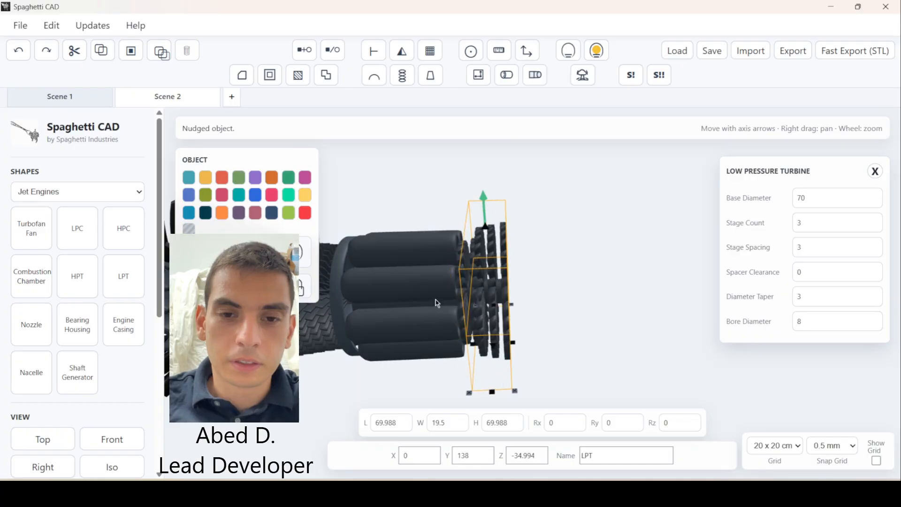
- Fine-tune the low pressure turbine's position to Y 143 so its stages sit just behind the high pressure turbine, and deselect it
scroll(438, 303, "up", 10)
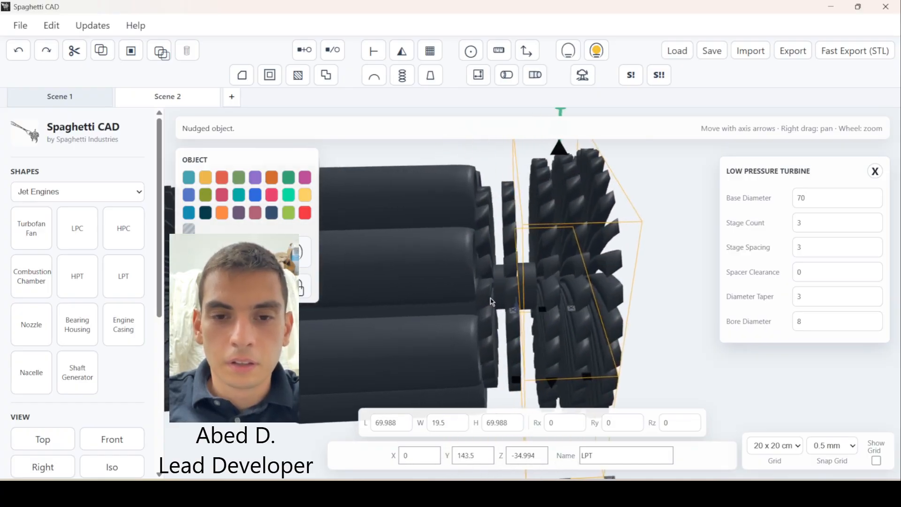
scroll(527, 300, "up", 2)
right_click_drag(528, 300, 451, 297)
key("Down")
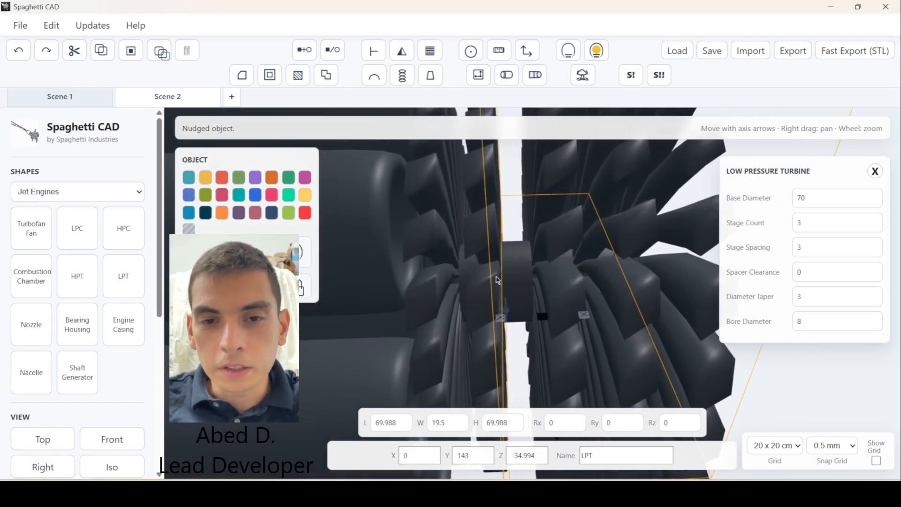
right_click_drag(508, 279, 460, 297)
scroll(460, 296, "down", 10)
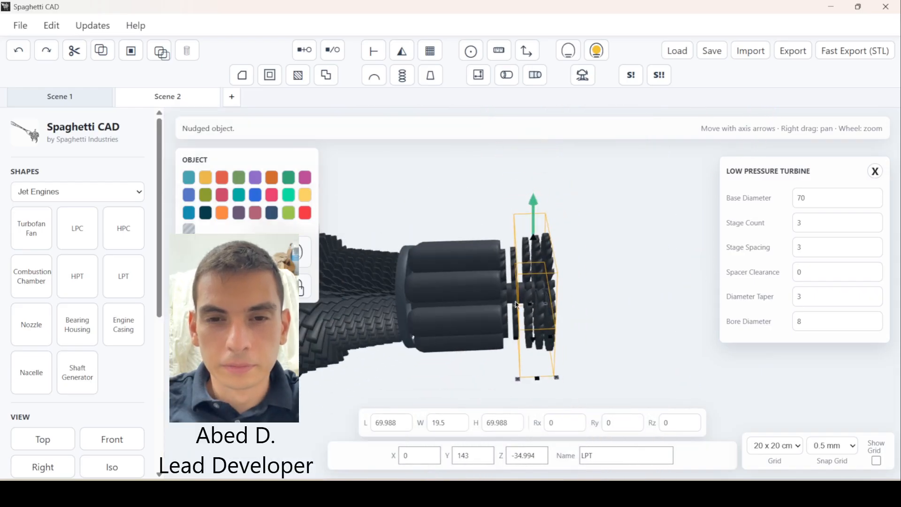
left_click(589, 270)
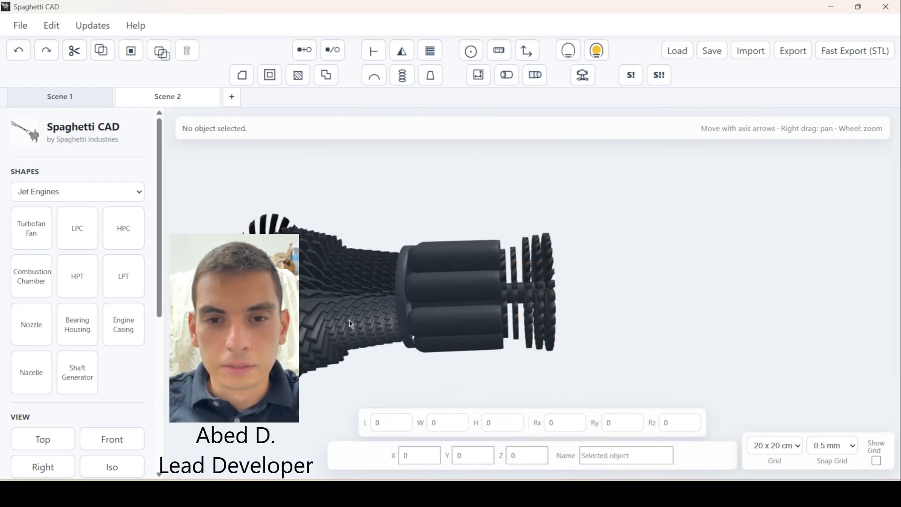
- Add a nozzle and shift it along Y to 159, to the rear end of the low pressure turbine
left_click(23, 327)
key("Up")
key("Up")
key("Up")
key("Up")
key("Up")
key("Up")
key("Up")
key("Up")
key("Up")
key("Up")
key("Up")
key("Up")
key("Up")
key("Up")
key("Up")
key("Up")
key("Up")
key("Up")
key("Up")
key("Up")
left_click_drag(572, 296, 498, 298)
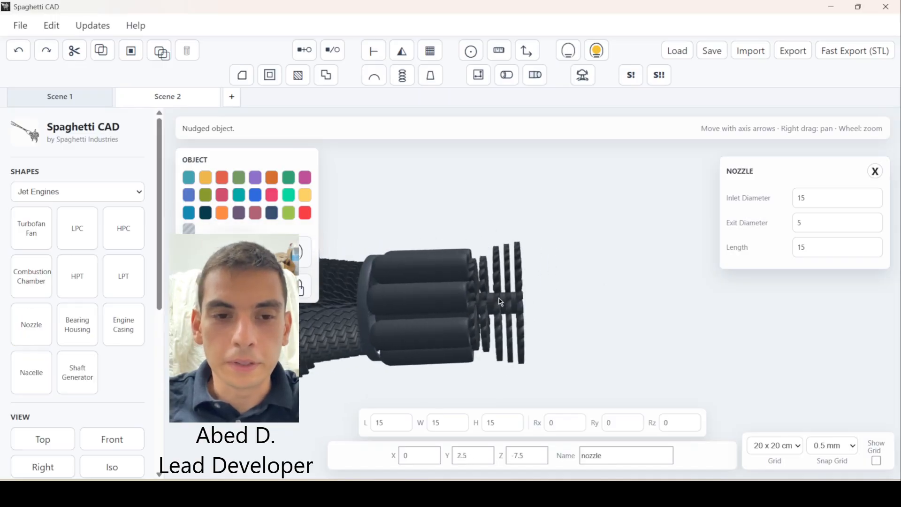
key("Up")
key("Up")
key("Up")
key("Up")
key("Up")
key("Up")
key("Up")
key("Up")
key("Up")
key("Up")
key("Up")
key("Up")
key("Up")
key("Up")
key("Up")
key("Up")
key("Up")
key("Up")
key("Up")
key("Up")
key("Up")
key("Up")
key("Up")
key("Up")
key("Up")
key("Up")
key("Up")
key("Up")
key("Up")
key("Up")
key("Up")
key("Up")
key("Up")
key("Up")
key("Up")
key("Up")
key("Up")
key("Up")
key("Up")
key("Up")
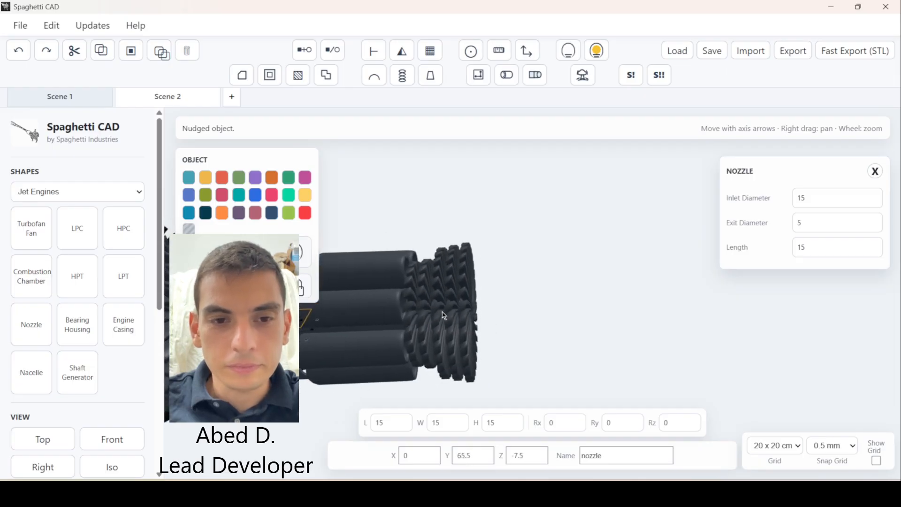
key("Up")
key("Up")
key("Up")
key("Up")
key("Up")
key("Up")
key("Up")
key("Up")
key("Up")
key("Up")
key("Up")
key("Up")
key("Up")
key("Up")
key("Up")
key("Up")
key("Up")
key("Up")
key("Up")
key("Up")
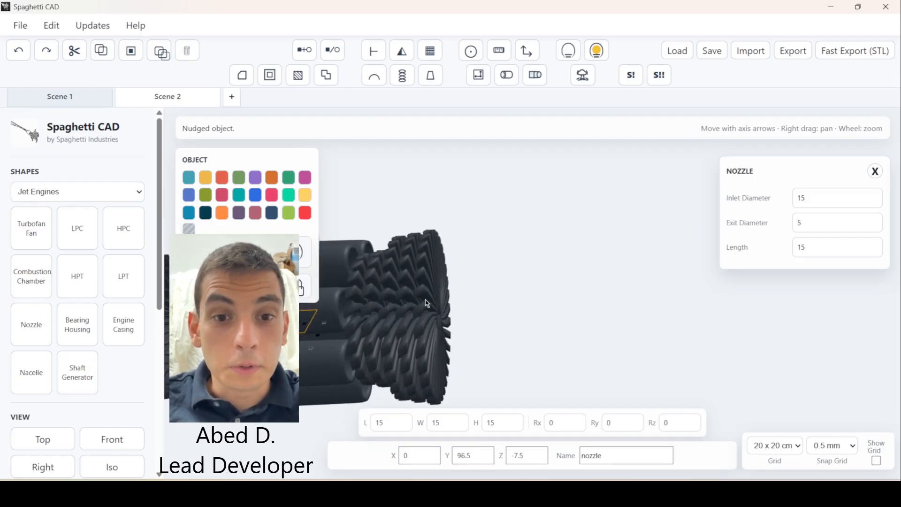
key("Up")
key("Up")
key("Up")
key("Up")
key("Up")
key("Up")
key("Up")
key("Up")
key("Up")
key("Up")
key("Up")
key("Up")
key("Up")
key("Up")
key("Up")
key("Up")
key("Up")
key("Up")
key("Up")
key("Up")
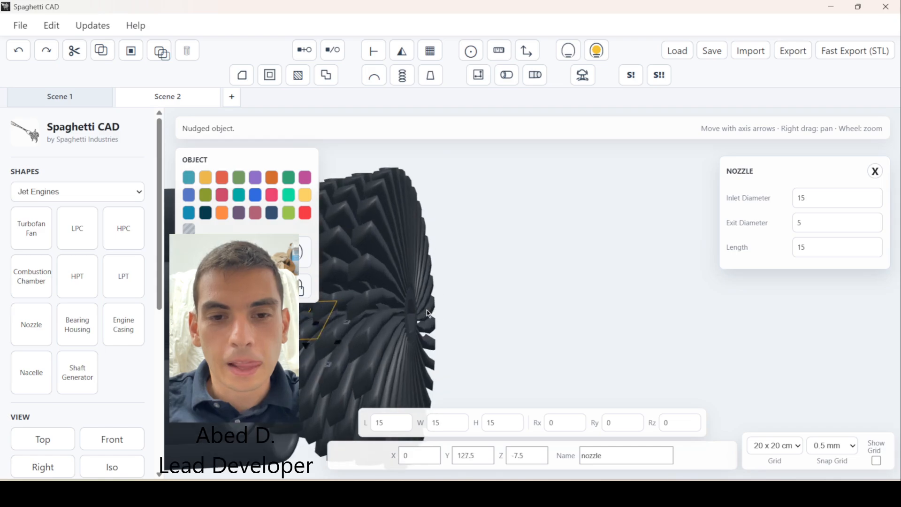
key("Up")
key("Up")
key("Up")
key("Up")
key("Up")
key("Up")
key("Up")
key("Up")
key("Up")
key("Up")
key("Up")
key("Up")
key("Up")
key("Up")
key("Up")
key("Up")
key("Up")
key("Up")
key("Up")
key("Up")
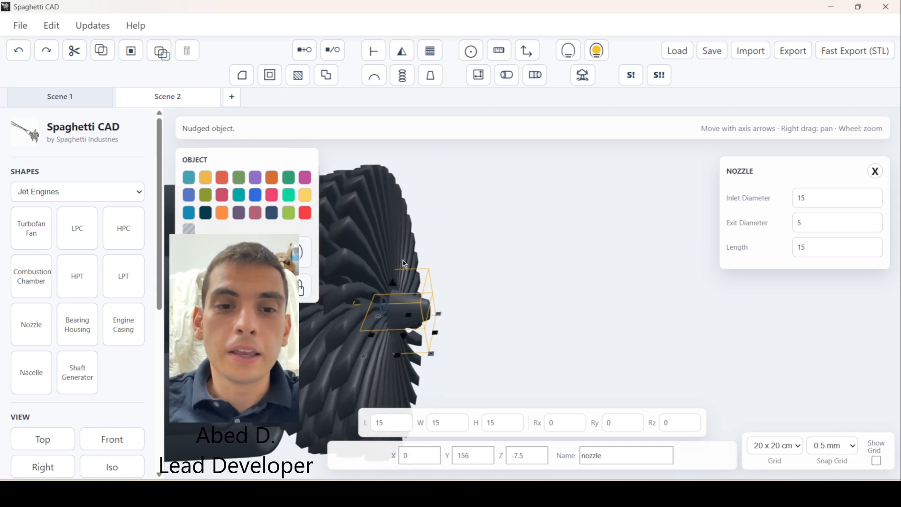
key("Up")
key("Up")
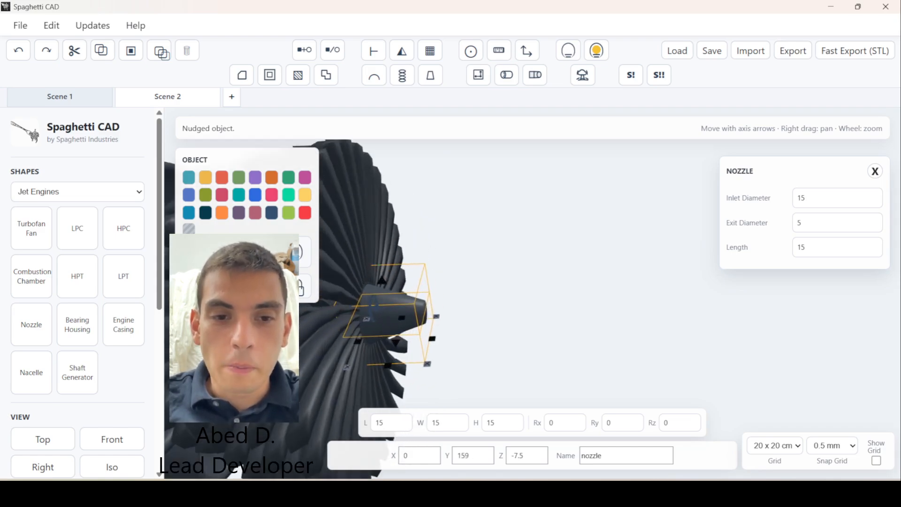
- Fine-tune the nozzle's position along Y so it sits just behind the last low pressure turbine stage, and deselect it
scroll(469, 321, "up", 5)
scroll(469, 321, "up", 3)
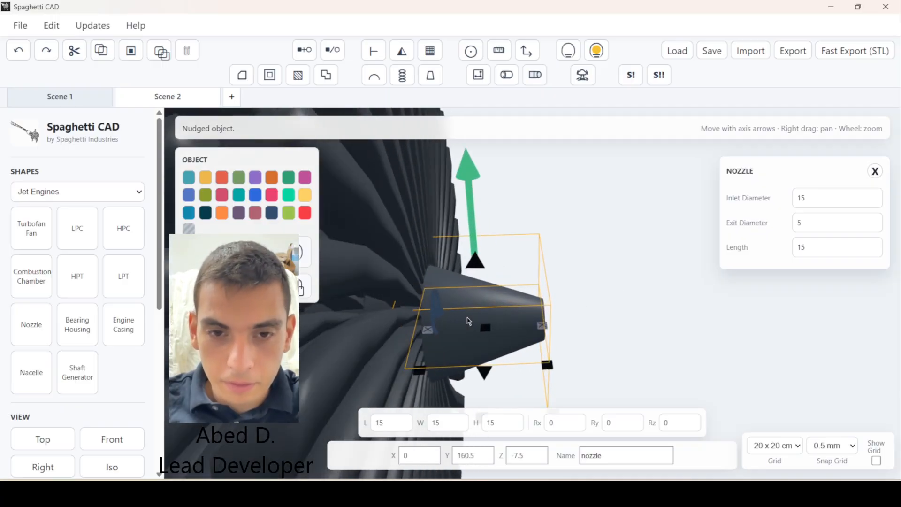
key("Up")
key("Up")
key("Up")
key("Up")
key("Up")
key("Up")
key("Down")
key("Down")
left_click(632, 244)
- Inspect the assembled engine and the nozzle's fit behind the low pressure turbine
scroll(460, 325, "down", 4)
scroll(462, 325, "down", 6)
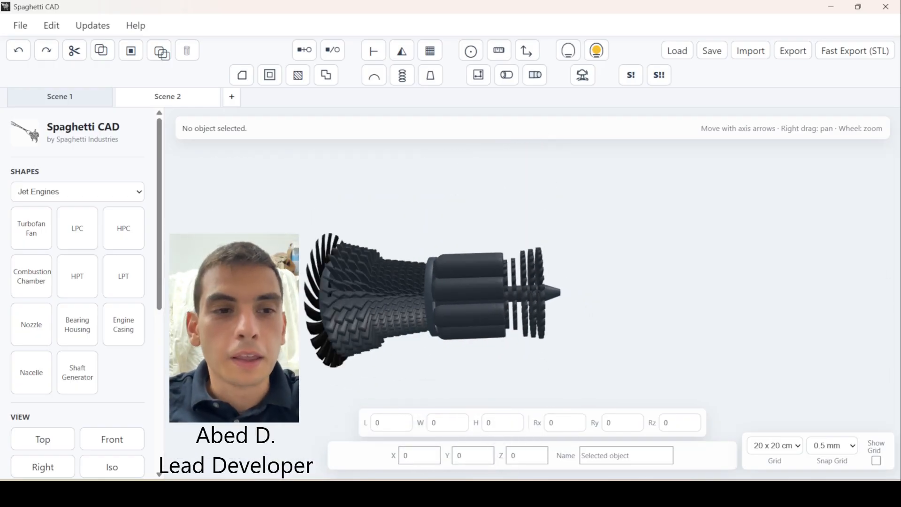
left_click_drag(312, 299, 279, 298)
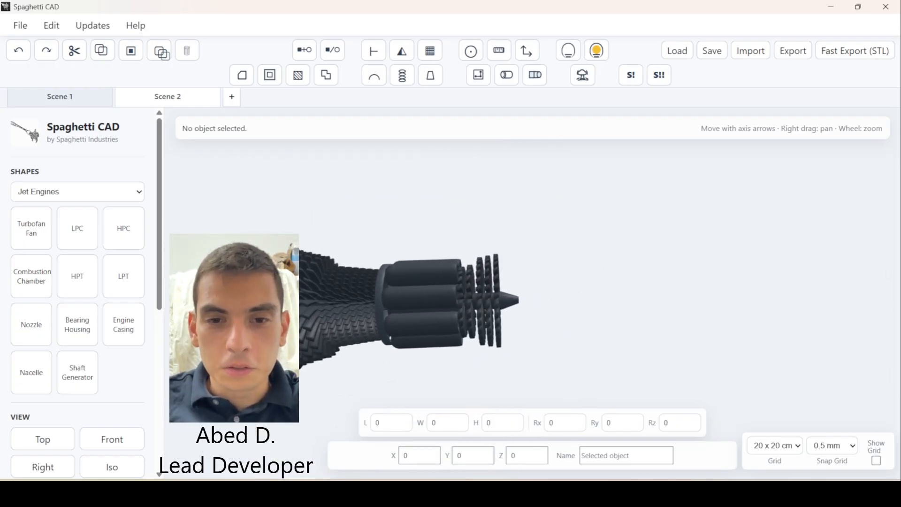
scroll(493, 301, "up", 2)
left_click_drag(495, 302, 458, 316)
scroll(459, 319, "up", 2)
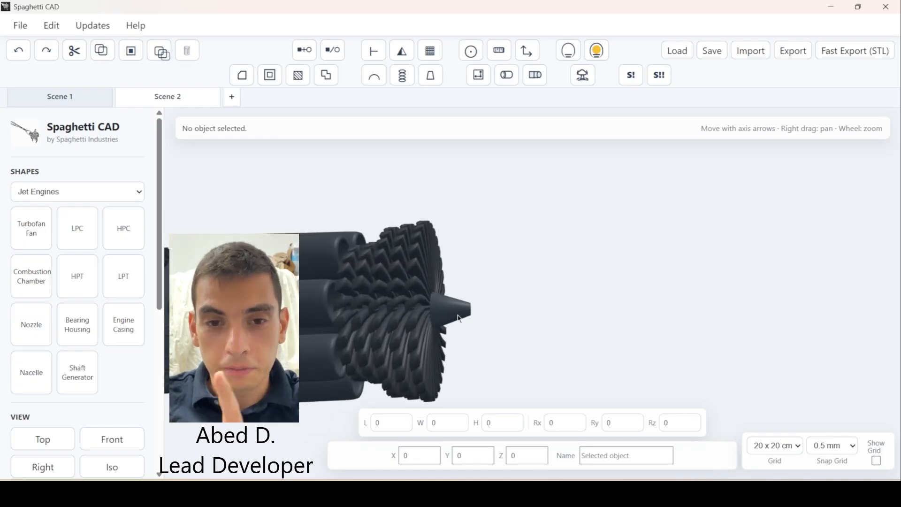
- Move the nozzle back along Y, away from the low pressure turbine, to open a gap between them, and deselect it
left_click(459, 319)
scroll(459, 318, "up", 2)
key("Right")
key("Right")
key("Right")
key("Right")
key("Right")
key("Right")
key("Right")
key("Right")
key("Right")
key("Right")
key("Right")
key("Right")
key("Right")
key("Right")
key("Right")
key("Right")
key("Right")
left_click(610, 272)
left_click_drag(358, 353, 458, 302)
scroll(459, 302, "down", 3)
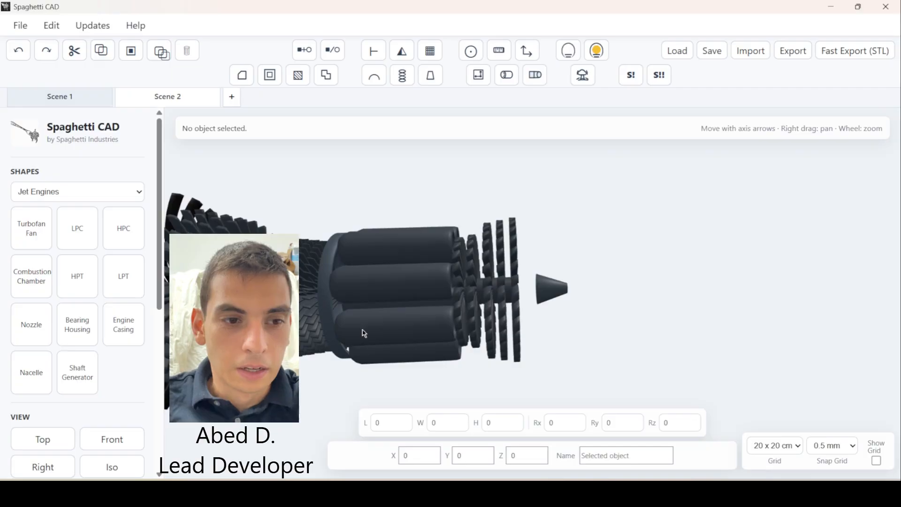
left_click_drag(364, 333, 340, 337)
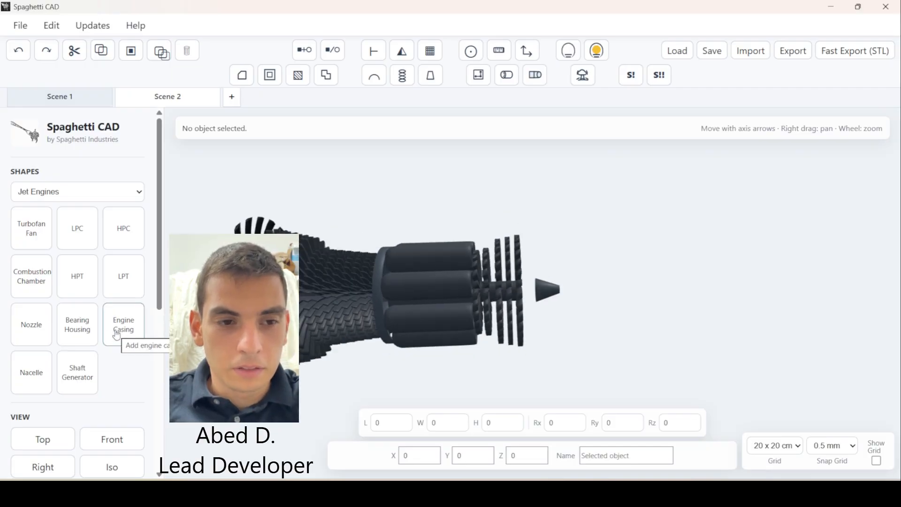
- Add a bearing housing and move it along Y to 157.5, just behind the low pressure turbine
left_click(82, 334)
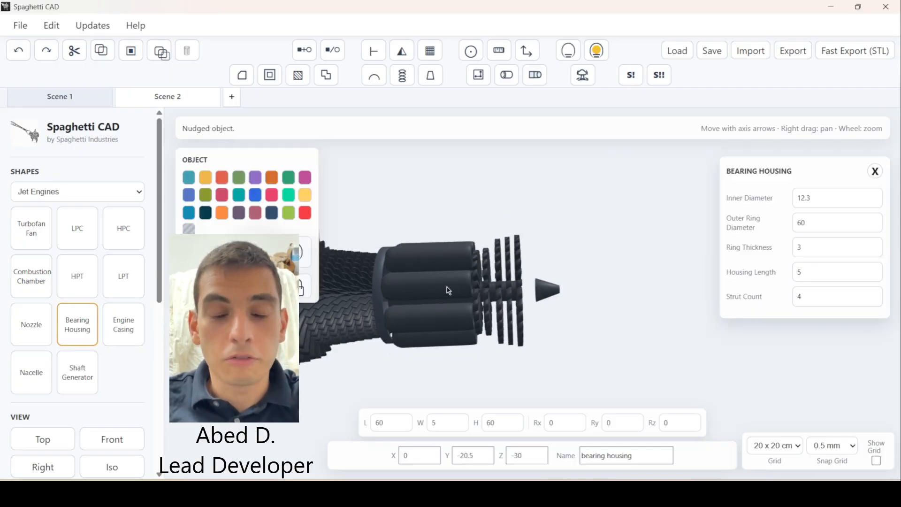
key("Up")
key("Up")
key("Up")
key("Up")
key("Up")
key("Up")
key("Up")
key("Up")
key("Up")
key("Up")
key("Up")
key("Up")
key("Up")
key("Up")
key("Up")
key("Up")
key("Up")
key("Up")
key("Up")
key("Up")
scroll(449, 290, "up", 2)
left_click_drag(542, 249, 437, 287)
scroll(475, 290, "up", 4)
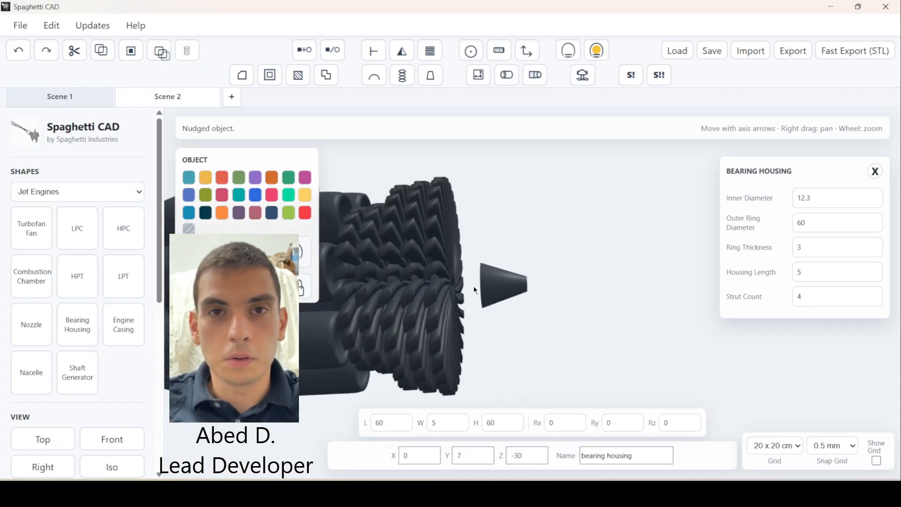
key("Up")
key("Up")
key("Up")
key("Up")
key("Up")
key("Up")
key("Up")
key("Up")
key("Up")
key("Up")
key("Up")
key("Up")
key("Up")
key("Up")
key("Up")
key("Up")
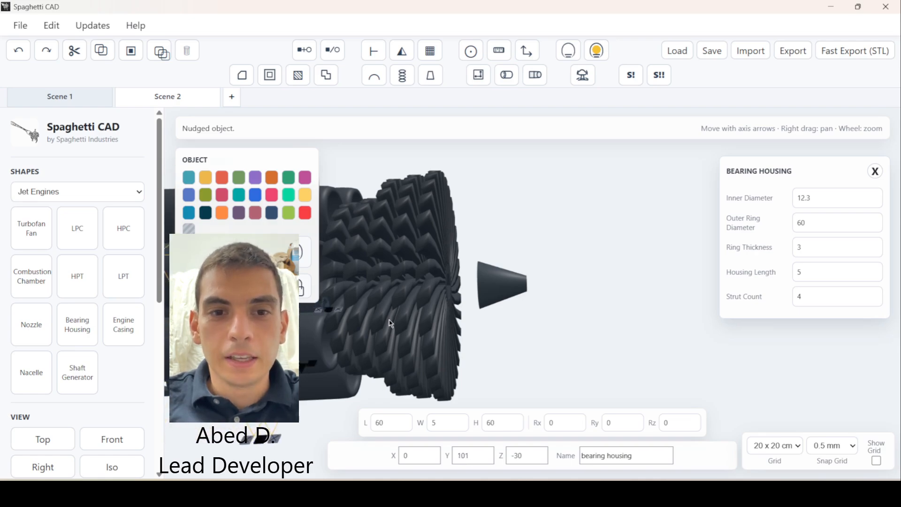
key("Up")
key("Up")
key("Up")
key("Up")
key("Up")
key("Up")
key("Up")
key("Up")
key("Up")
key("Up")
key("Up")
key("Up")
key("Up")
key("Up")
key("Up")
key("Up")
key("Up")
key("Up")
key("Up")
key("Up")
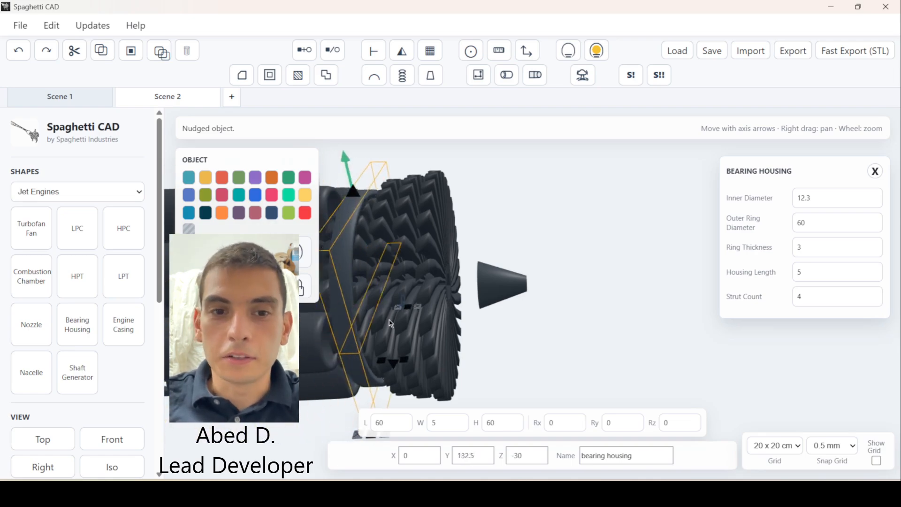
key("Up")
key("Up")
key("Up")
key("Up")
key("Up")
key("Up")
key("Up")
key("Up")
key("Up")
key("Up")
key("Up")
key("Up")
key("Up")
key("Up")
key("Up")
key("Up")
key("Up")
key("Up")
key("Up")
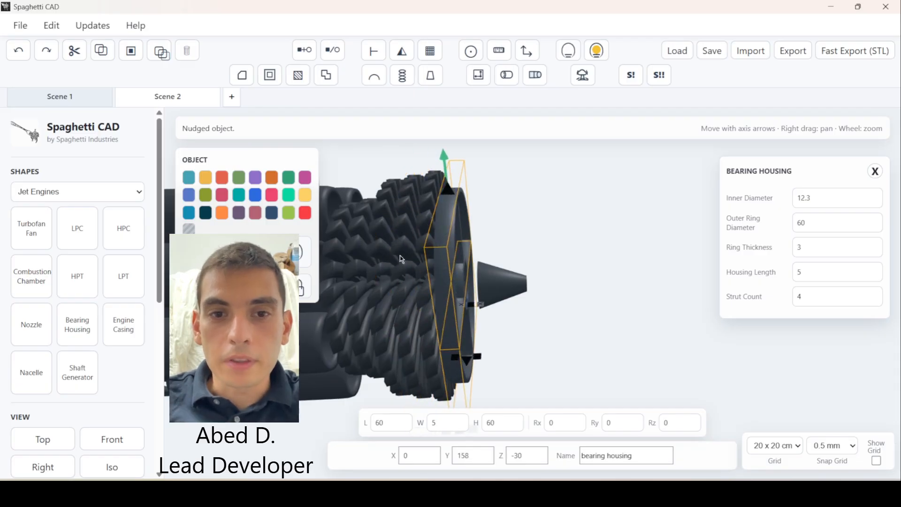
scroll(507, 337, "up", 3)
key("Down")
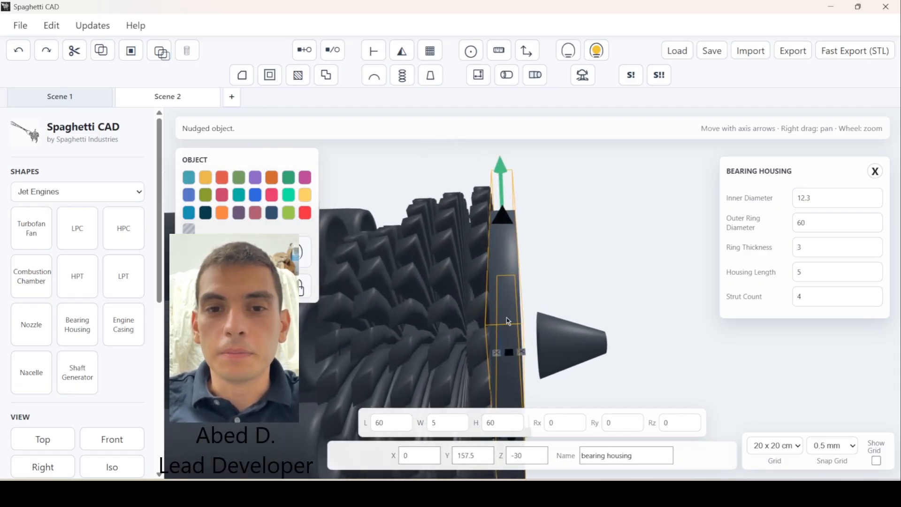
- Shift the nozzle forward along Y until it meets the rear bearing housing, and deselect it
scroll(508, 321, "down", 3)
scroll(488, 310, "up", 2)
left_click(490, 317)
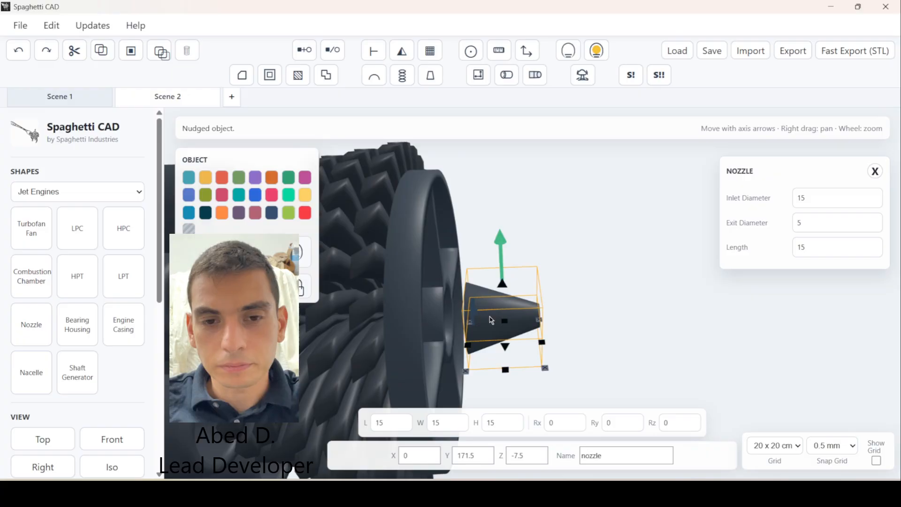
key("Down")
key("Down")
key("Down")
key("Down")
key("Down")
key("Down")
key("Down")
key("Down")
left_click(581, 272)
scroll(513, 306, "down", 5)
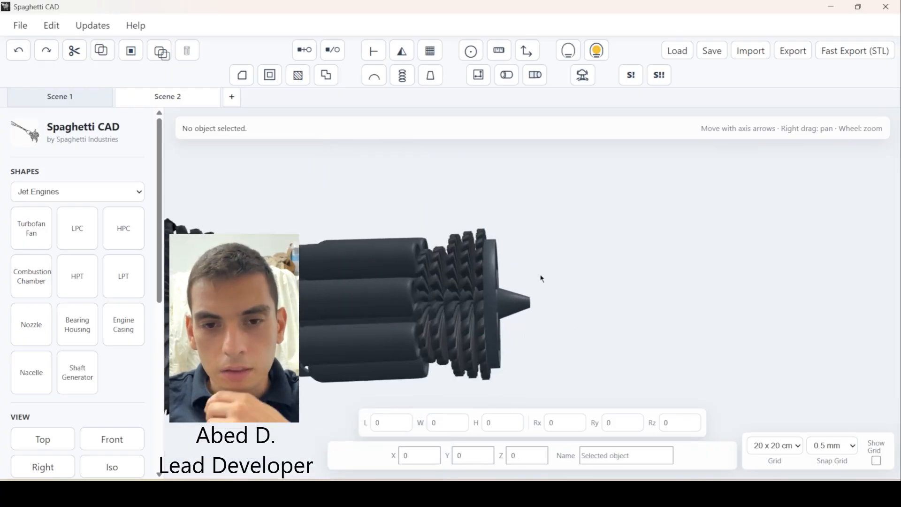
right_click_drag(541, 278, 659, 245)
scroll(664, 241, "down", 5)
left_click_drag(743, 246, 300, 343)
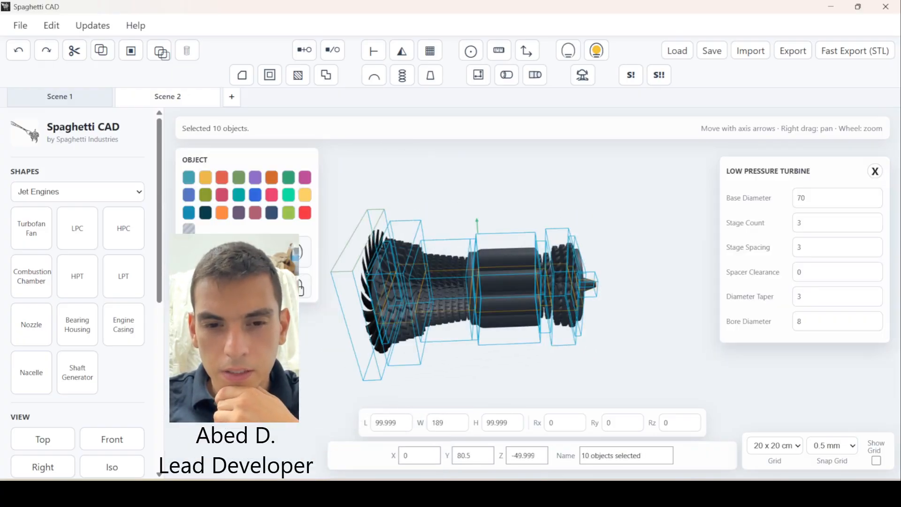
left_click(324, 396)
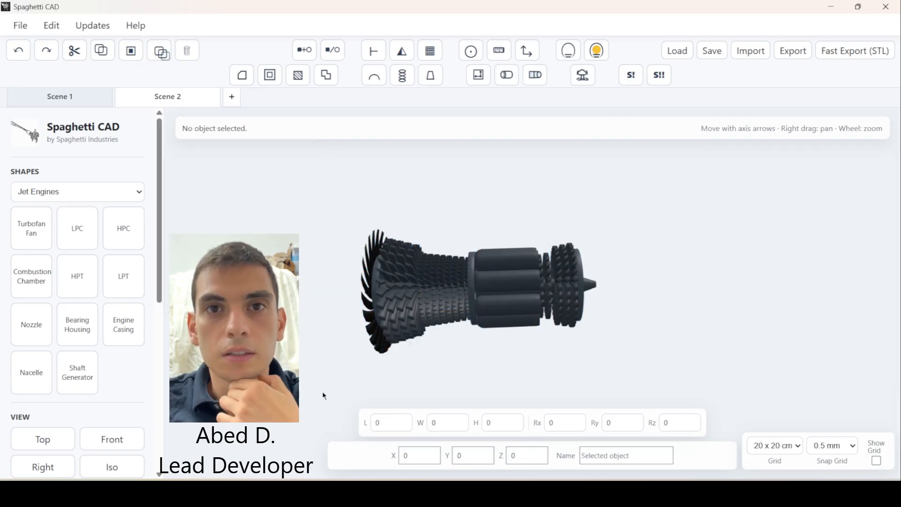
- Select all the engine parts together and generate an engine casing around them, leaving the casing deselected
mouse_move(361, 360)
middle_mouse_down()
mouse_move(352, 377)
mouse_move(361, 358)
middle_mouse_up()
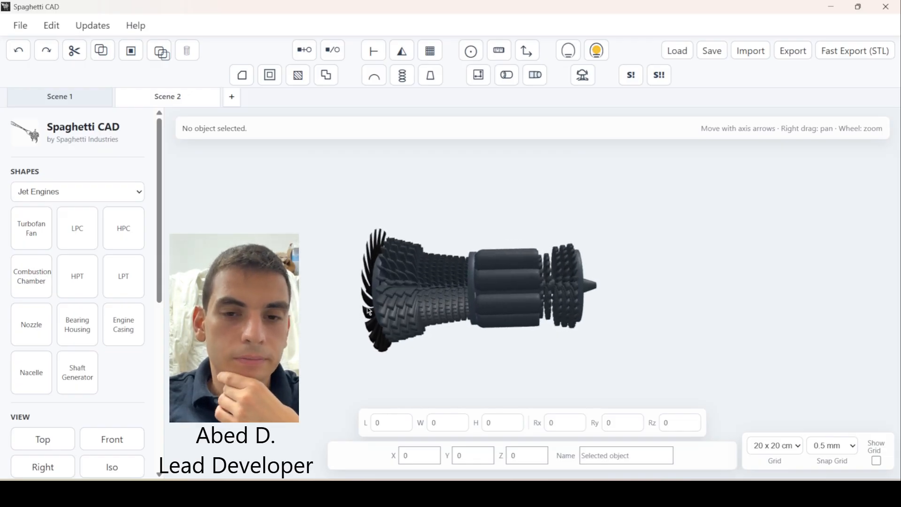
left_click_drag(369, 308, 351, 249)
left_click_drag(315, 219, 634, 326)
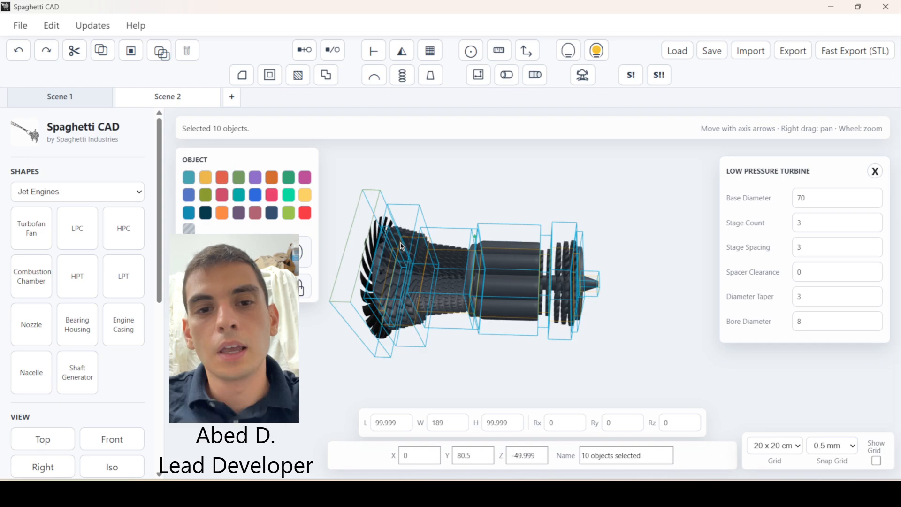
scroll(400, 247, "up", 3)
right_click_drag(392, 282, 442, 334)
middle_click_drag(439, 331, 489, 299)
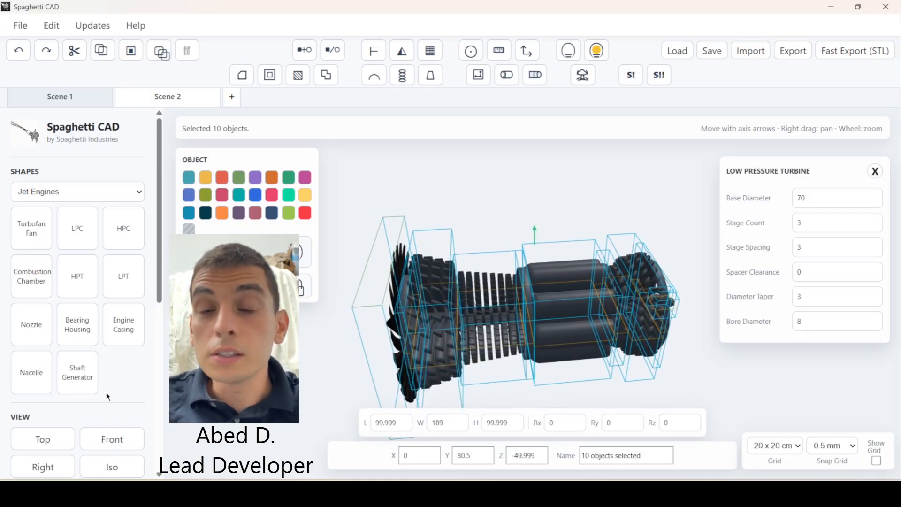
left_click(124, 333)
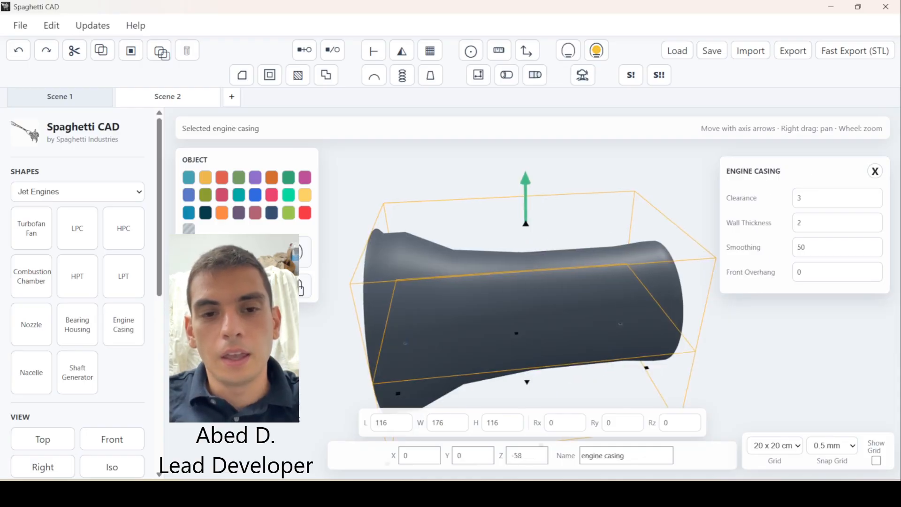
left_click(308, 352)
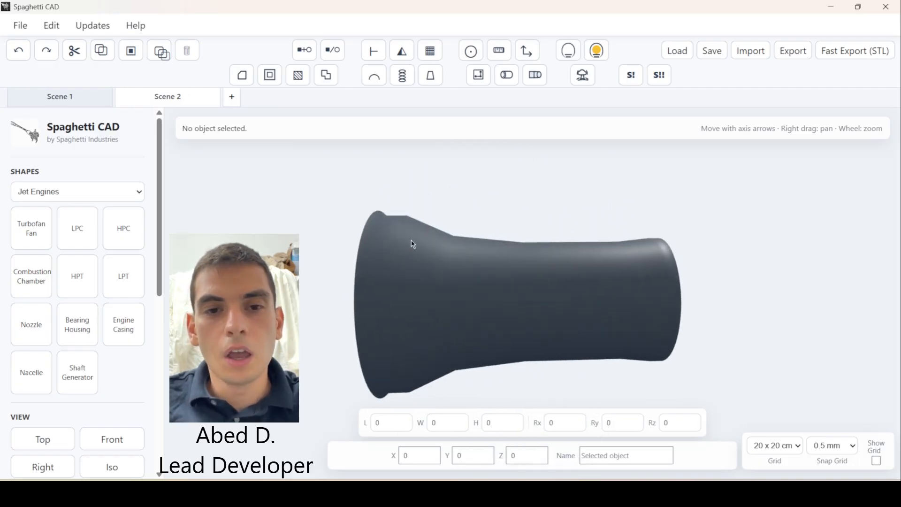
- Generate a nacelle around the engine casing
left_click(413, 244)
left_click_drag(402, 305, 413, 314)
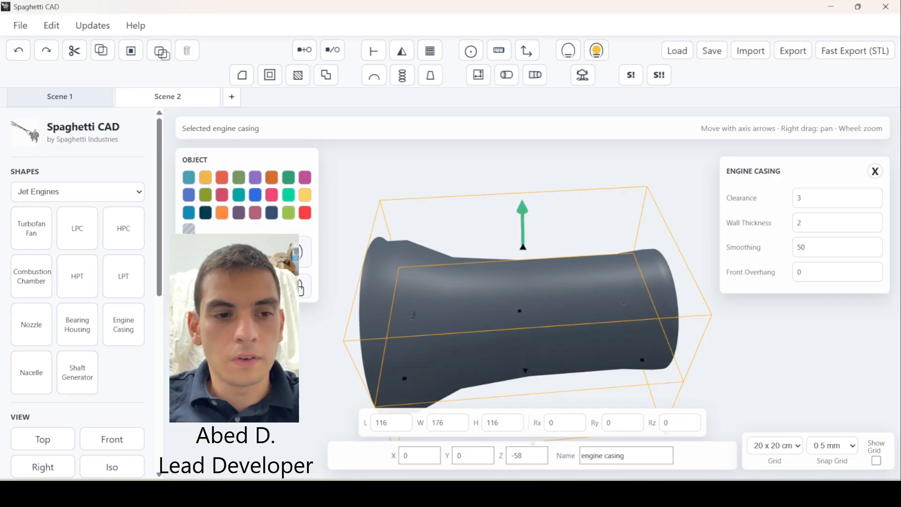
left_click(38, 379)
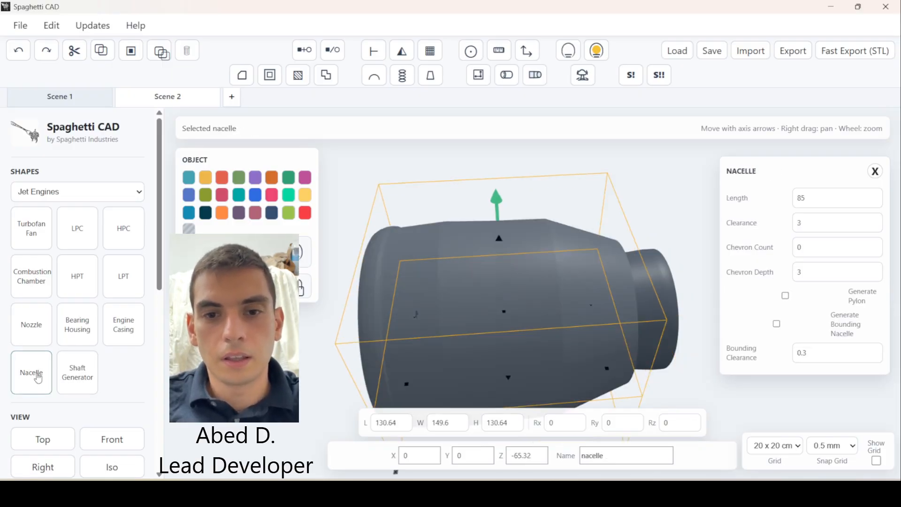
- Turn on pylon generation for the nacelle and deselect it
left_click_drag(318, 406, 517, 329)
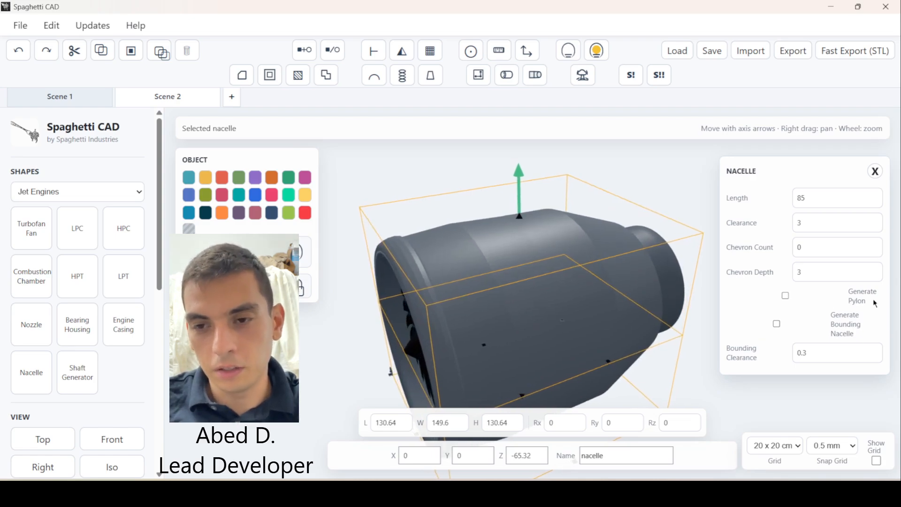
left_click(786, 296)
left_click_drag(521, 317, 462, 324)
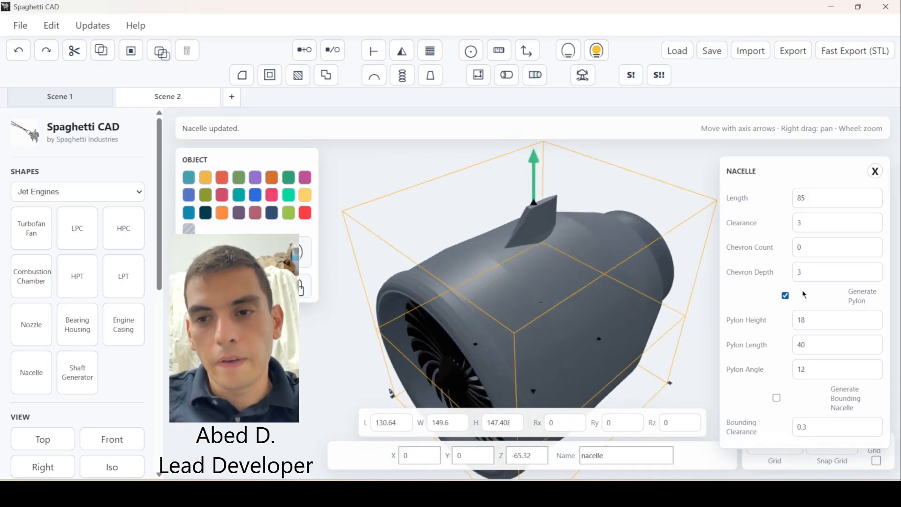
left_click_drag(619, 363, 563, 335)
left_click(315, 388)
- Inspect the nacelle's rear opening and the engine's interior around the turbine, struts and nozzle
left_click_drag(688, 307, 161, 370)
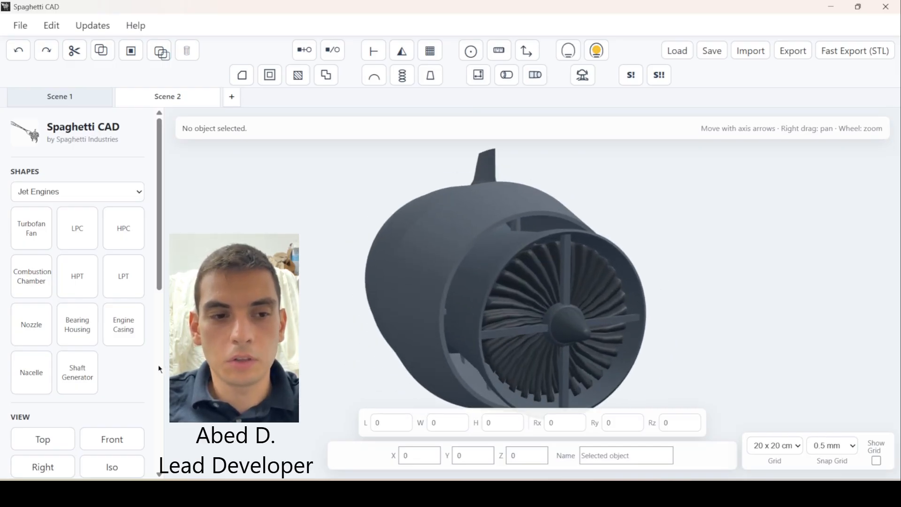
scroll(598, 294, "up", 5)
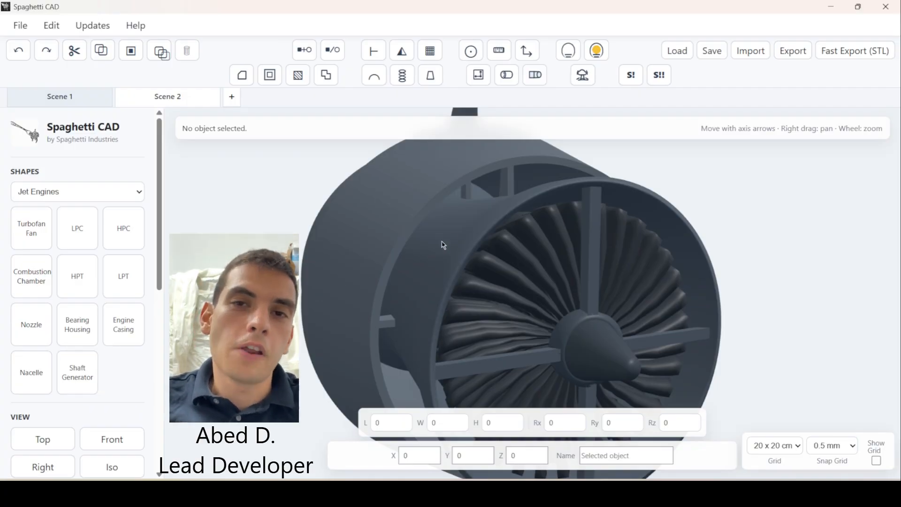
scroll(500, 308, "up", 8)
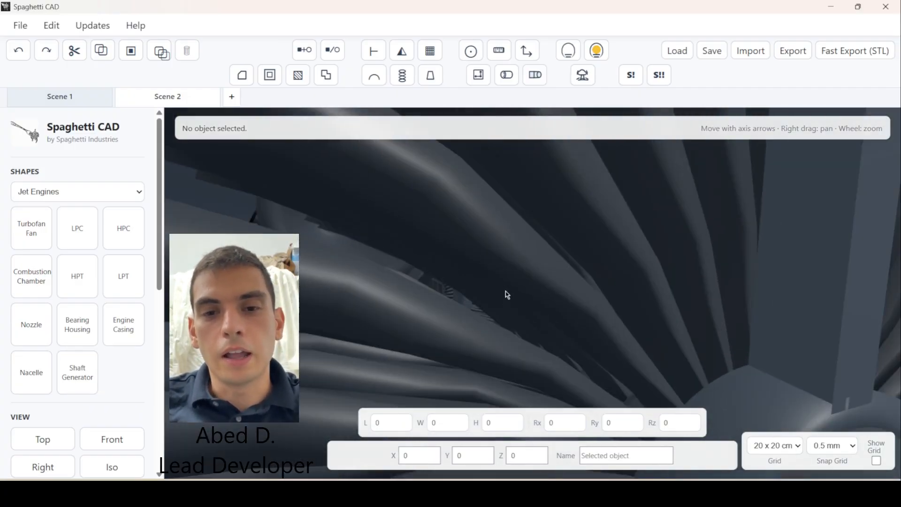
scroll(322, 253, "up", 10)
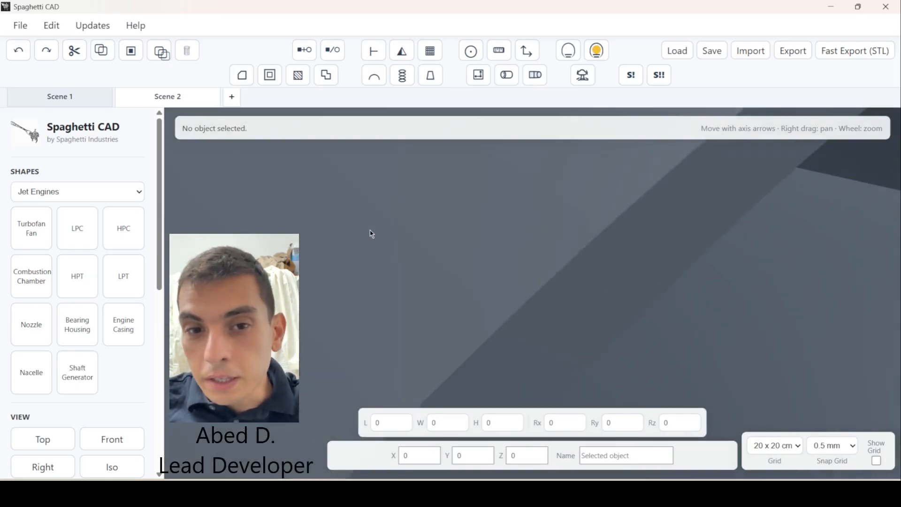
scroll(368, 240, "up", 10)
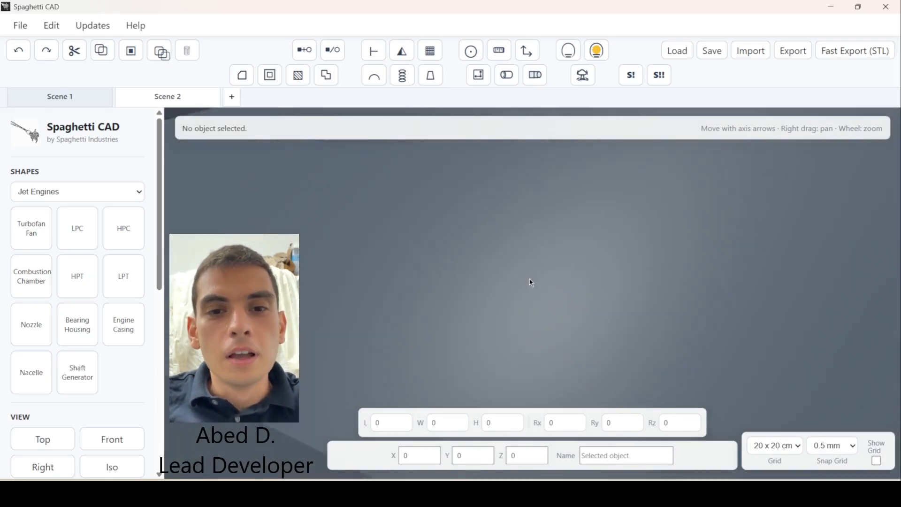
scroll(654, 263, "down", 10)
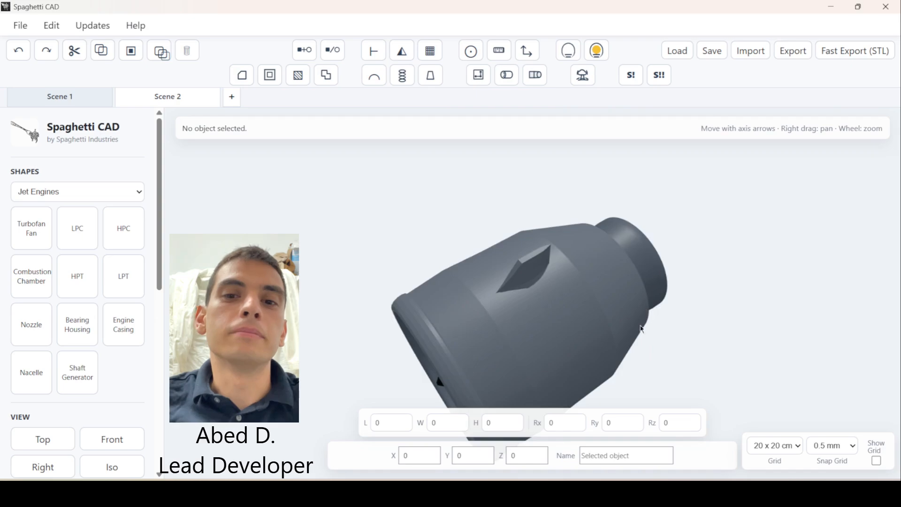
left_click_drag(615, 351, 407, 303)
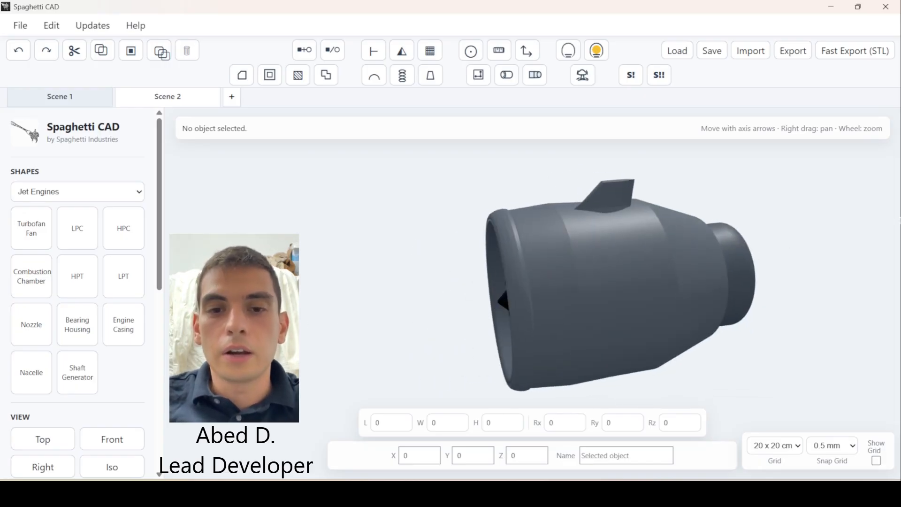
- Examine the finished engine's front inlet, fan blades, nacelle and pylon from the front and side
left_click_drag(508, 276, 507, 298)
scroll(625, 239, "up", 2)
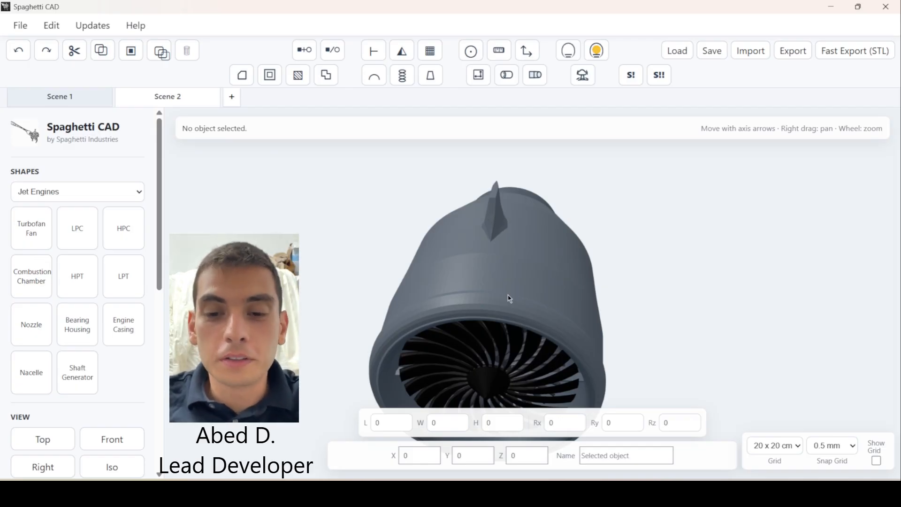
left_click_drag(510, 299, 618, 244)
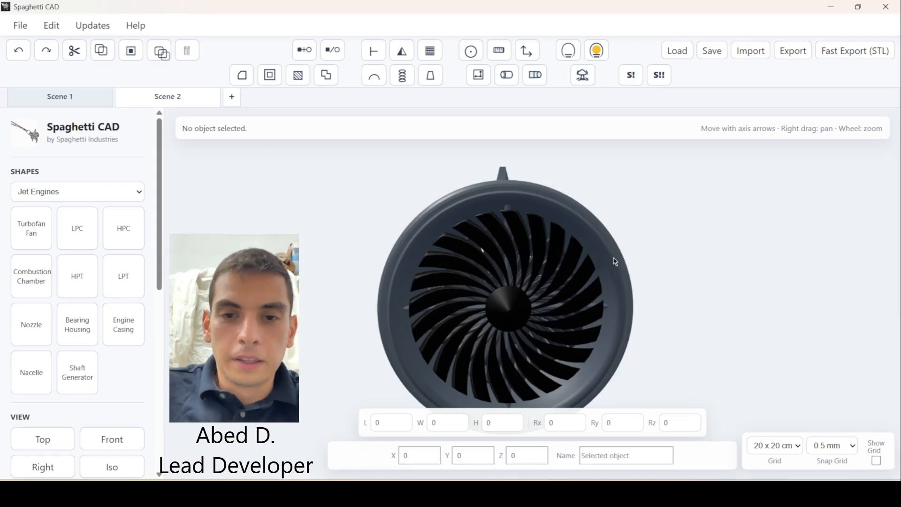
scroll(613, 257, "down", 8)
left_click_drag(675, 285, 501, 285)
scroll(501, 285, "up", 3)
scroll(501, 285, "up", 5)
scroll(604, 256, "down", 5)
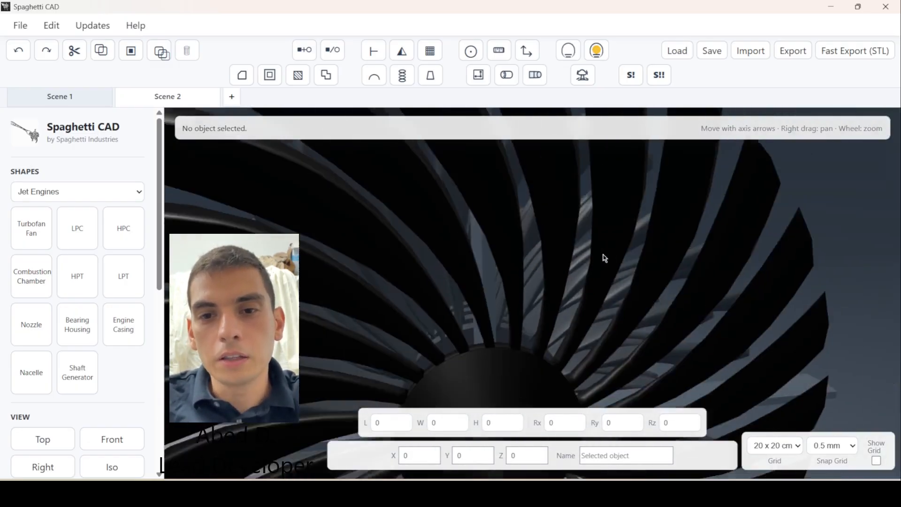
scroll(603, 262, "down", 5)
left_click_drag(600, 262, 575, 316)
scroll(545, 289, "up", 3)
right_click_drag(581, 253, 819, 181)
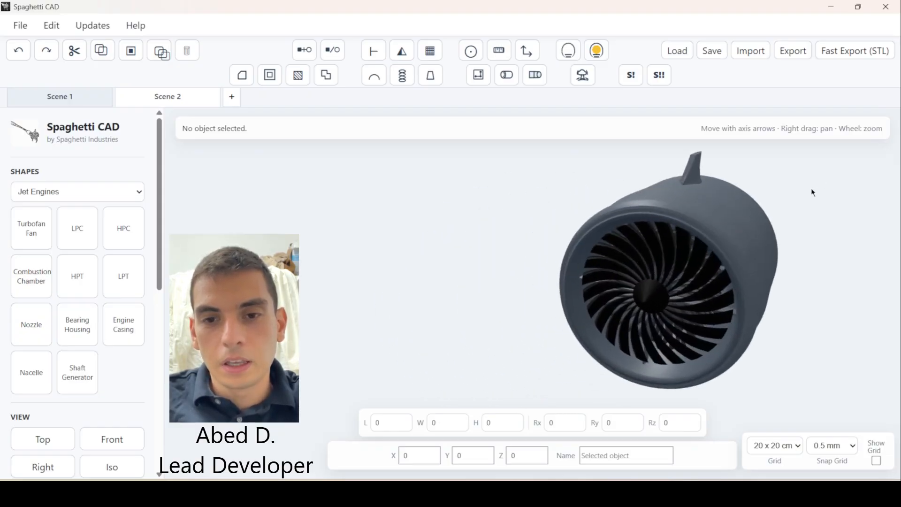
scroll(638, 245, "up", 4)
left_click_drag(639, 246, 432, 229)
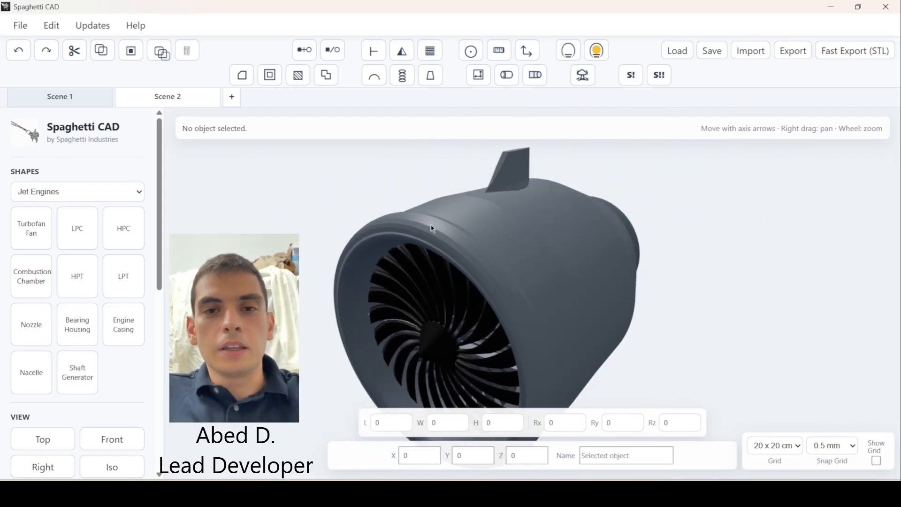
left_click_drag(584, 206, 533, 245)
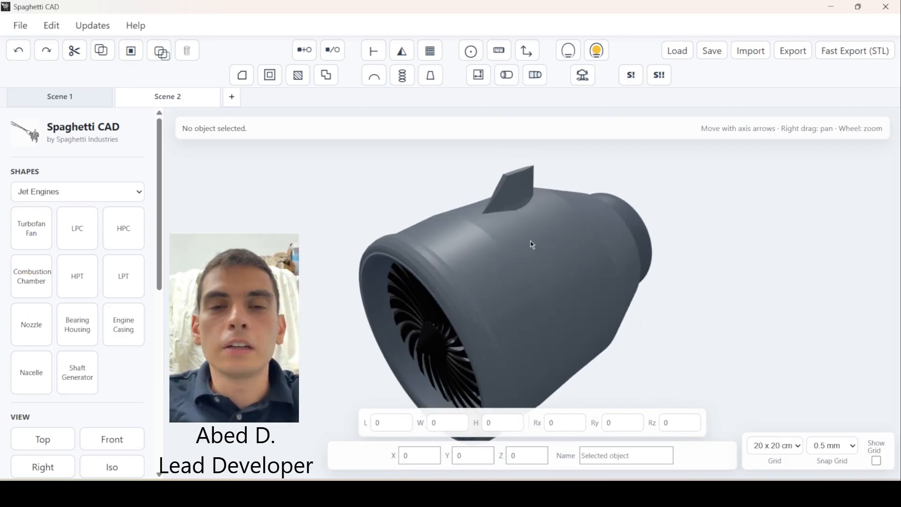